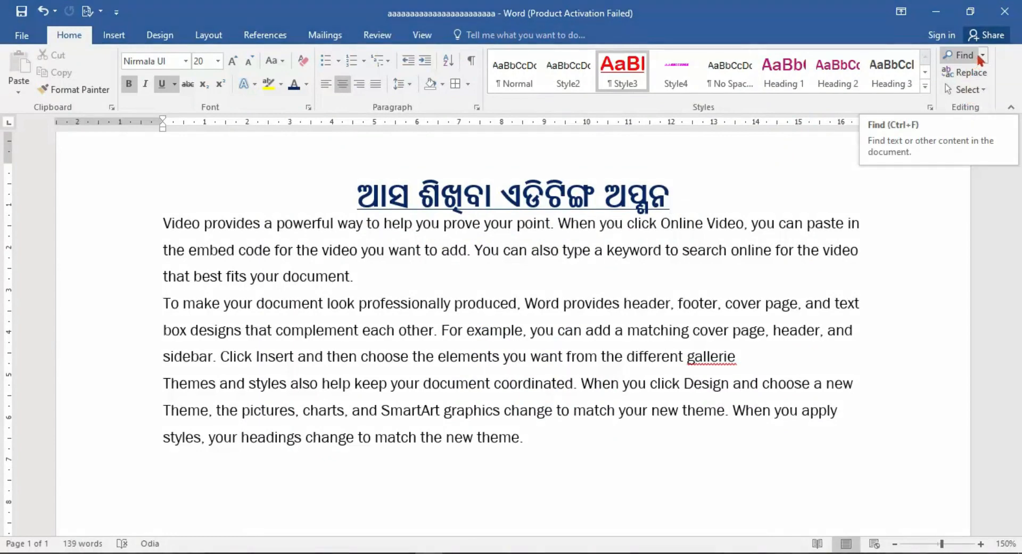
Open the Find pane for the document and clear the existing search term.
left_click(975, 56)
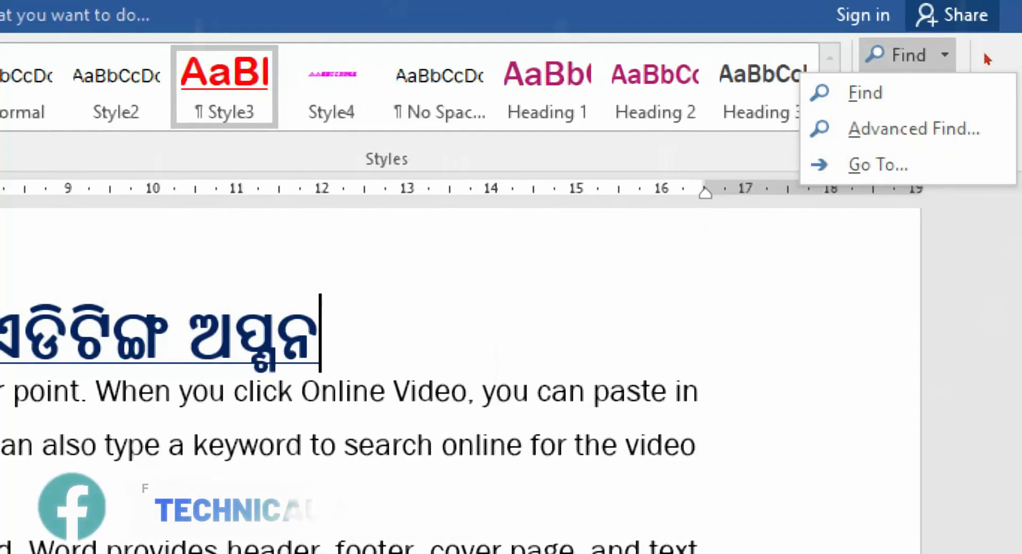
key("super+minus")
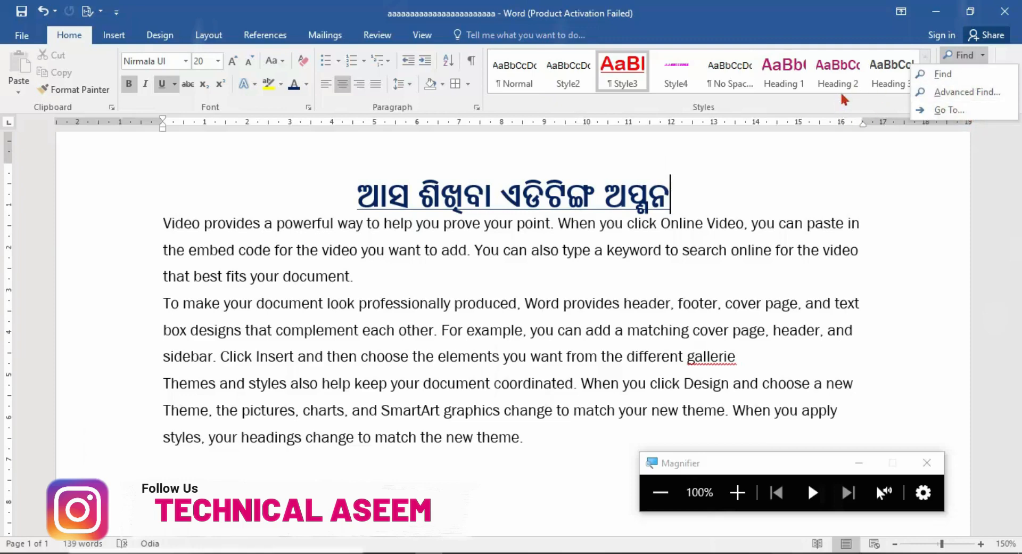
left_click(927, 463)
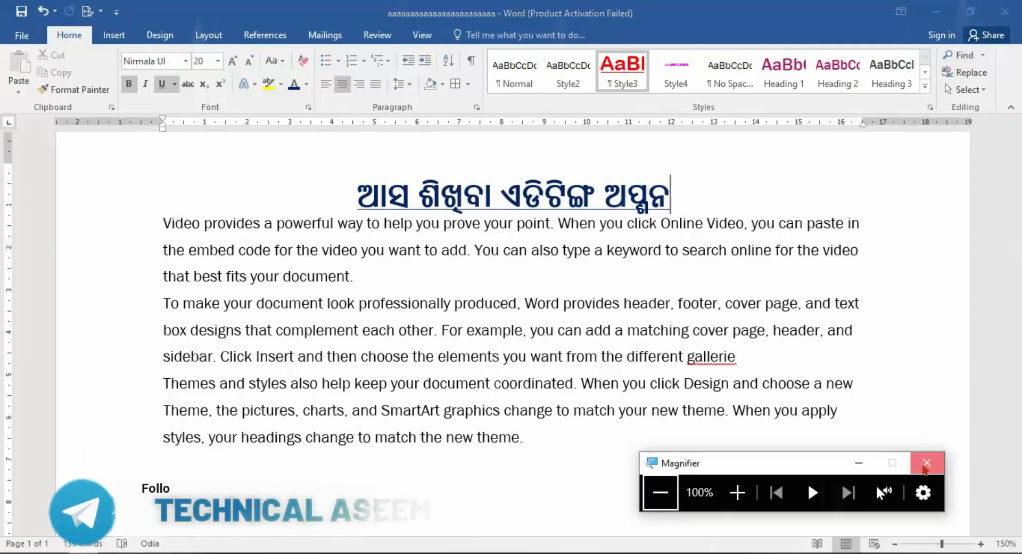
left_click(985, 55)
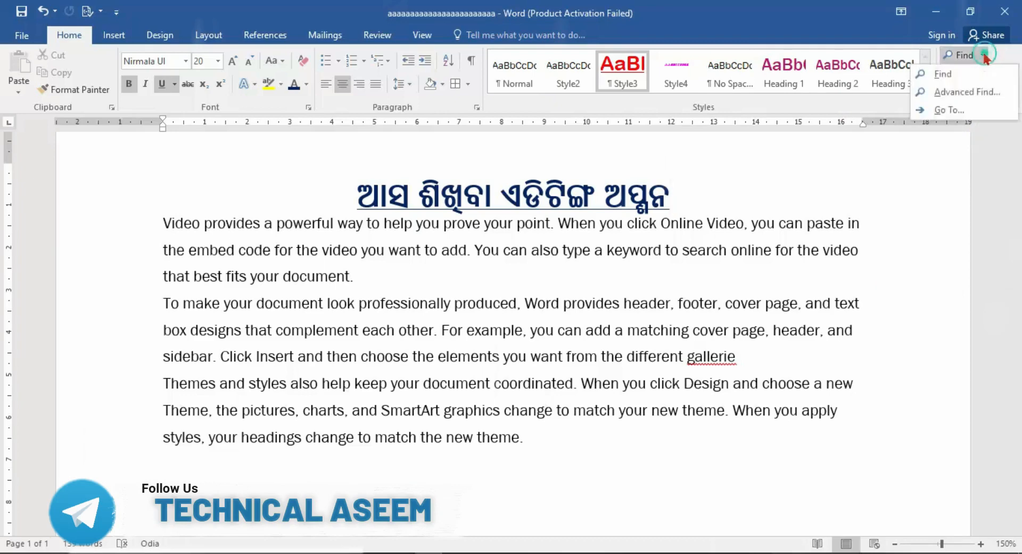
left_click(943, 74)
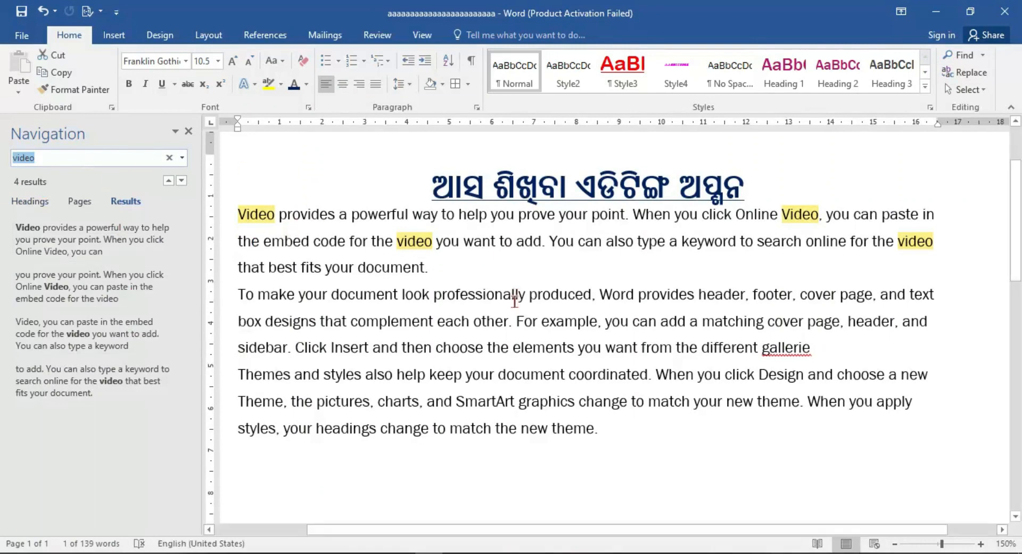
left_click(132, 157)
left_click(169, 158)
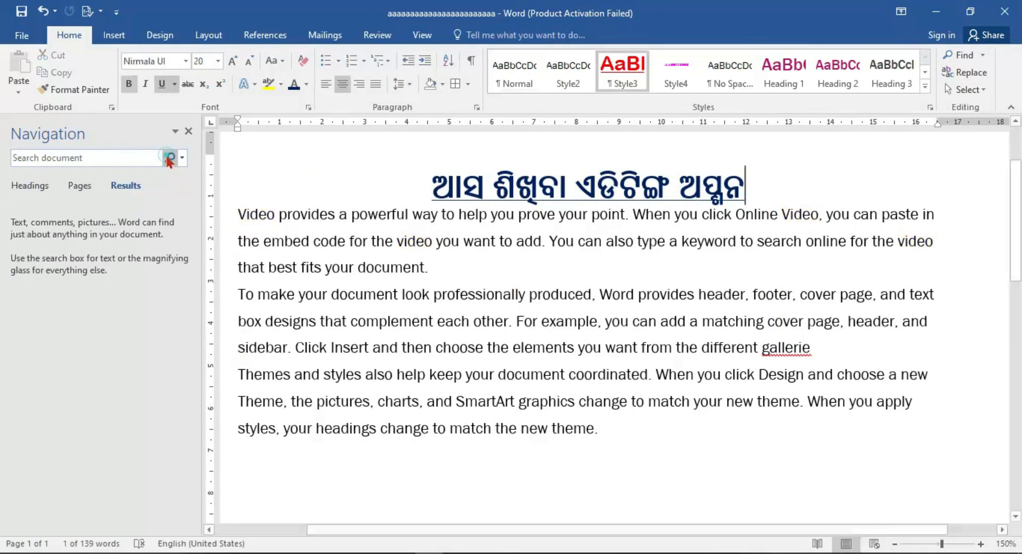
Switch the keyboard input to English and search the document for the letter A.
left_click(181, 158)
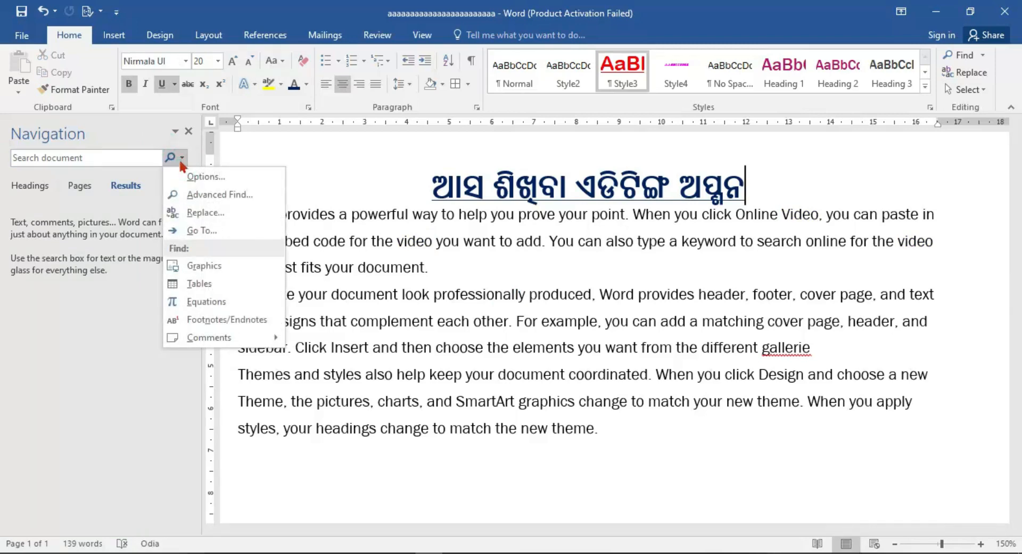
left_click(140, 155)
left_click(138, 155)
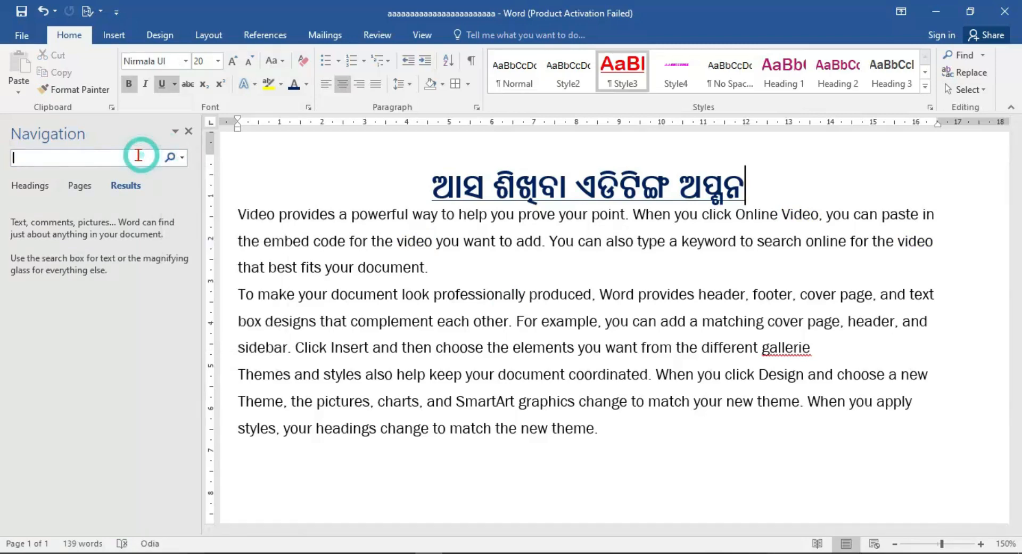
type("A")
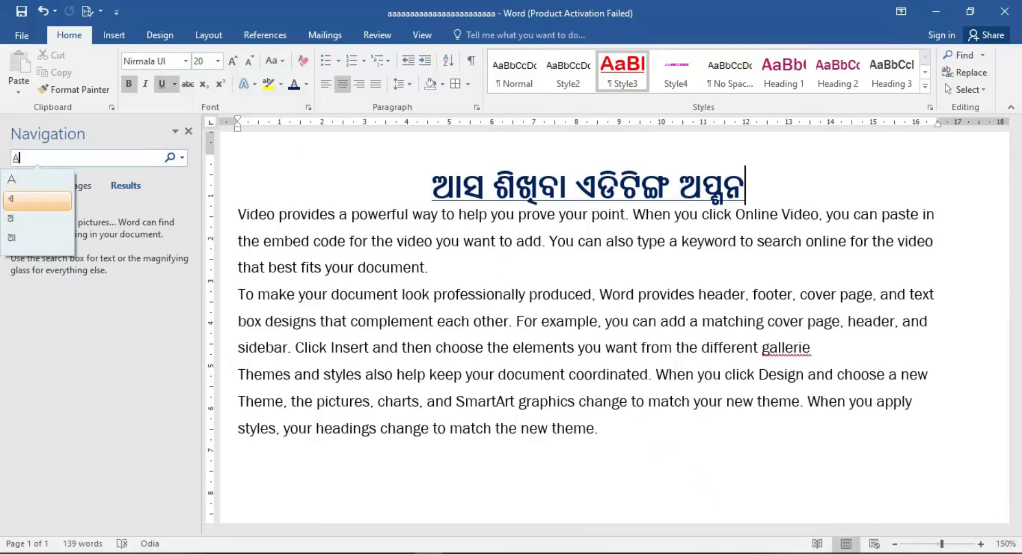
left_click(924, 553)
left_click(911, 445)
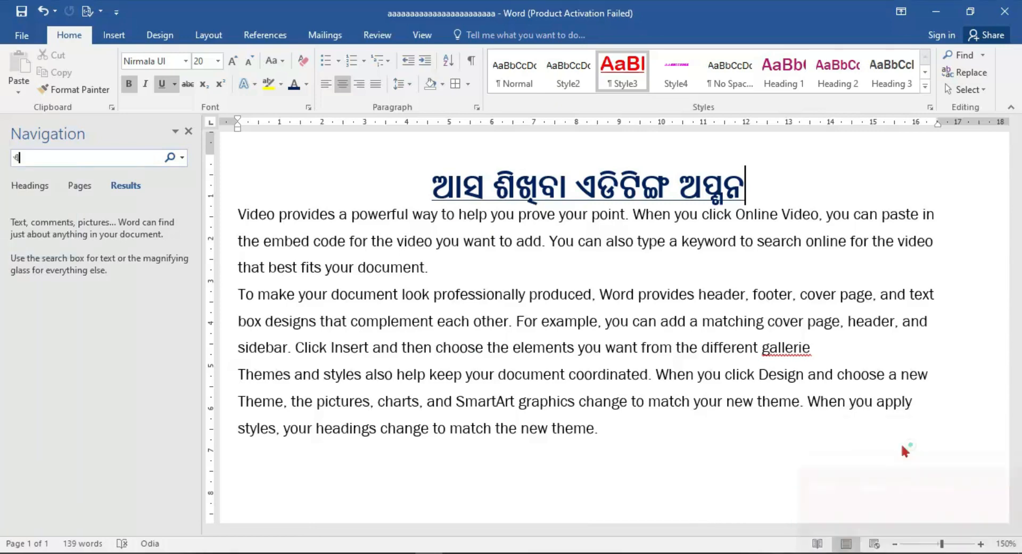
left_click(41, 153)
key("BackSpace")
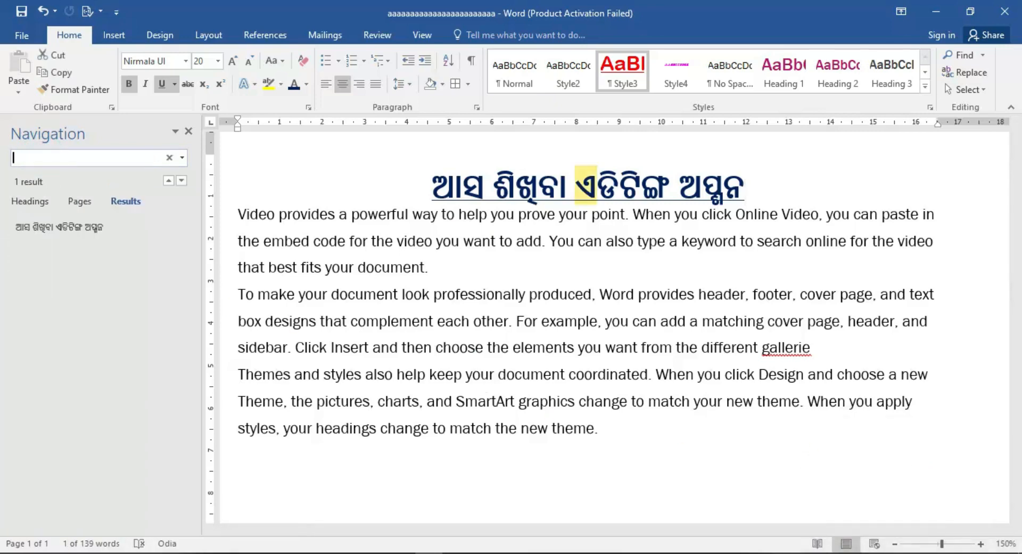
type("A")
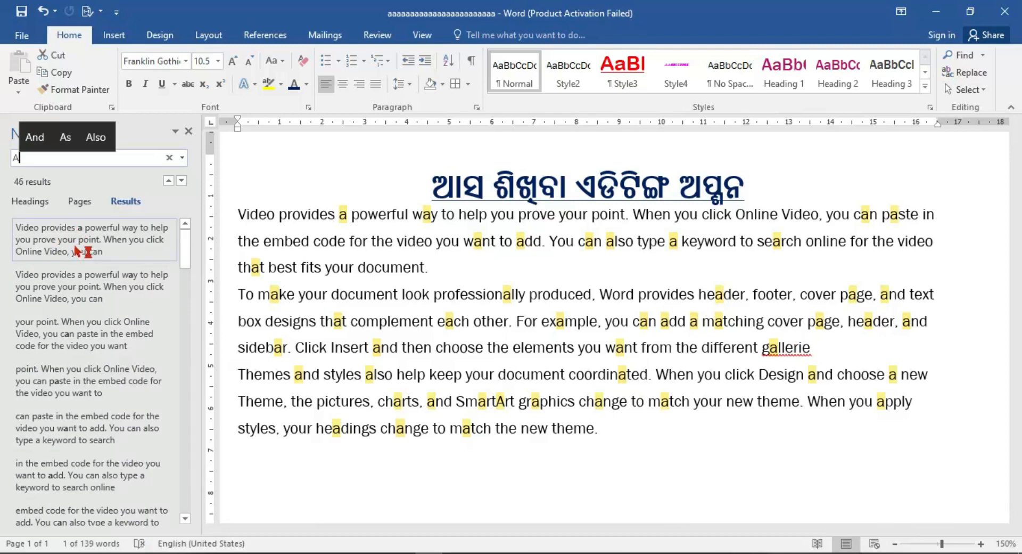
key("super+plus")
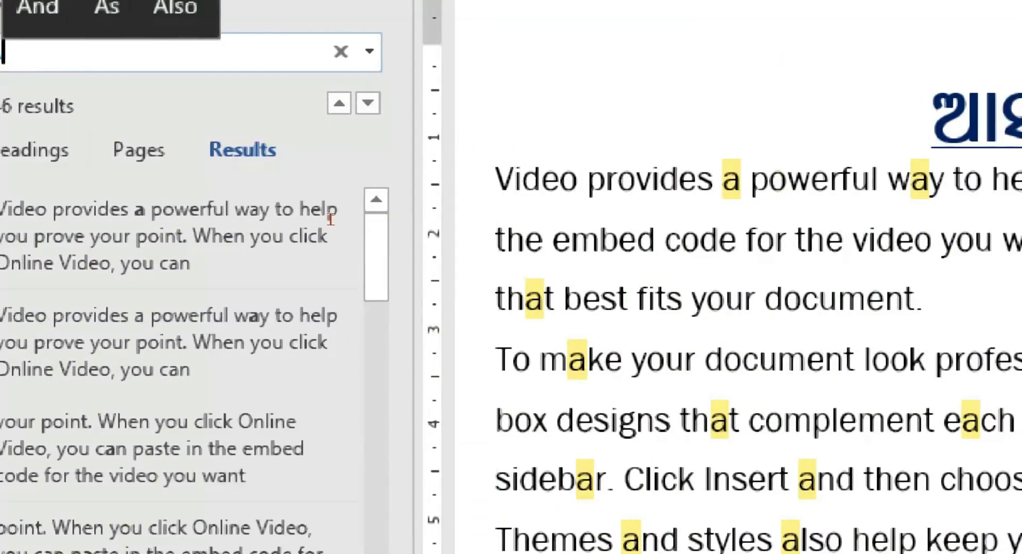
key("super+minus")
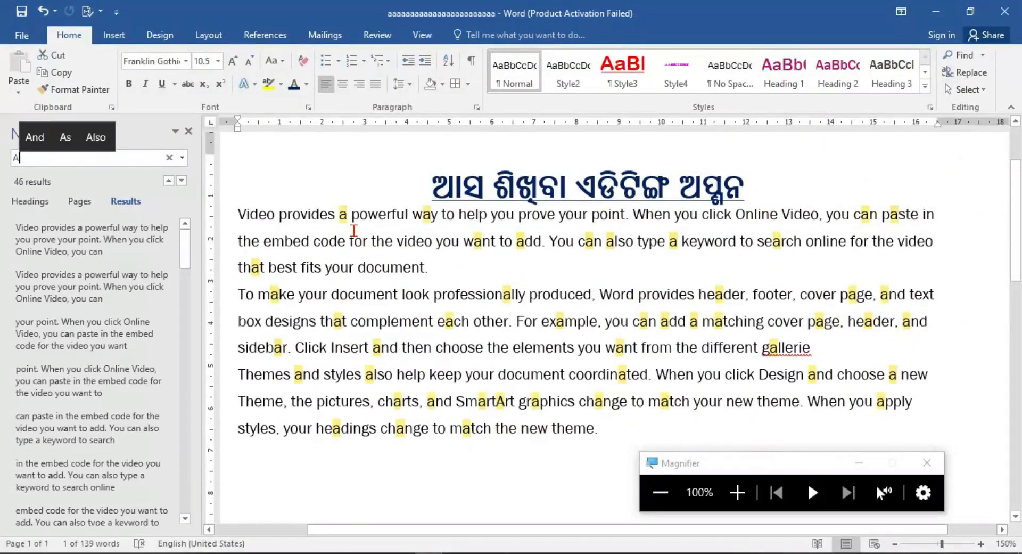
key("super+Escape")
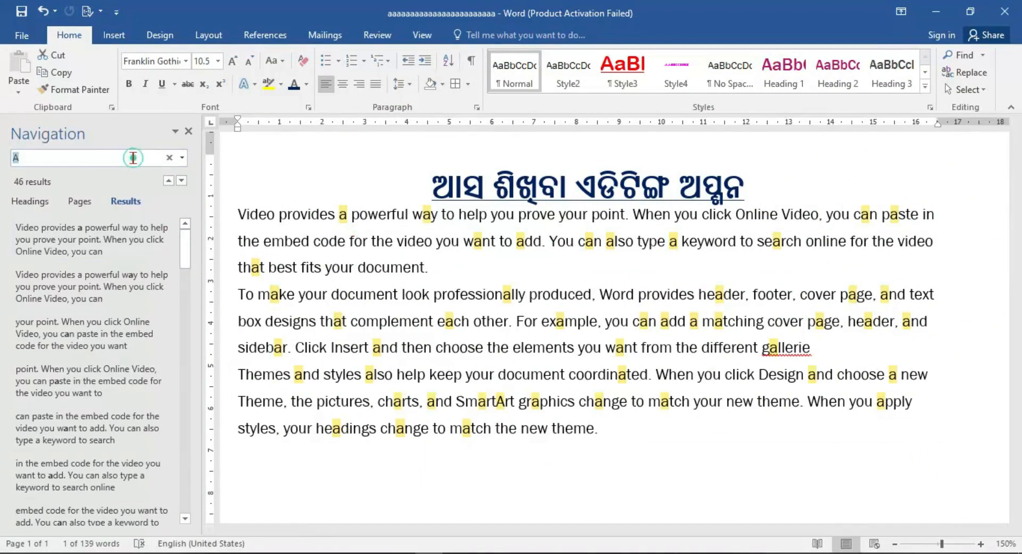
Search the document for VIDEO and clear the search term.
type("VIDEO")
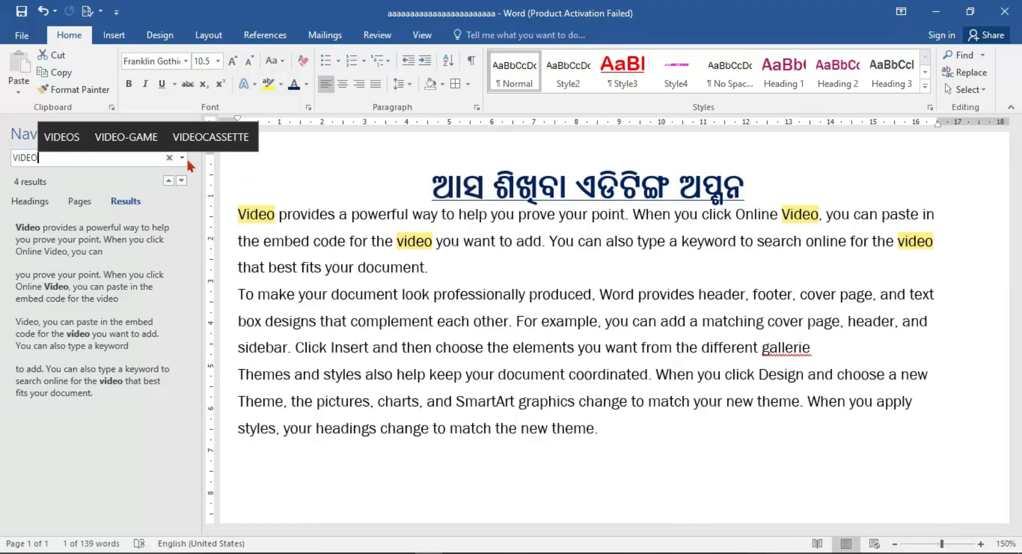
key("BackSpace")
key("BackSpace")
key("BackSpace")
key("BackSpace")
key("BackSpace")
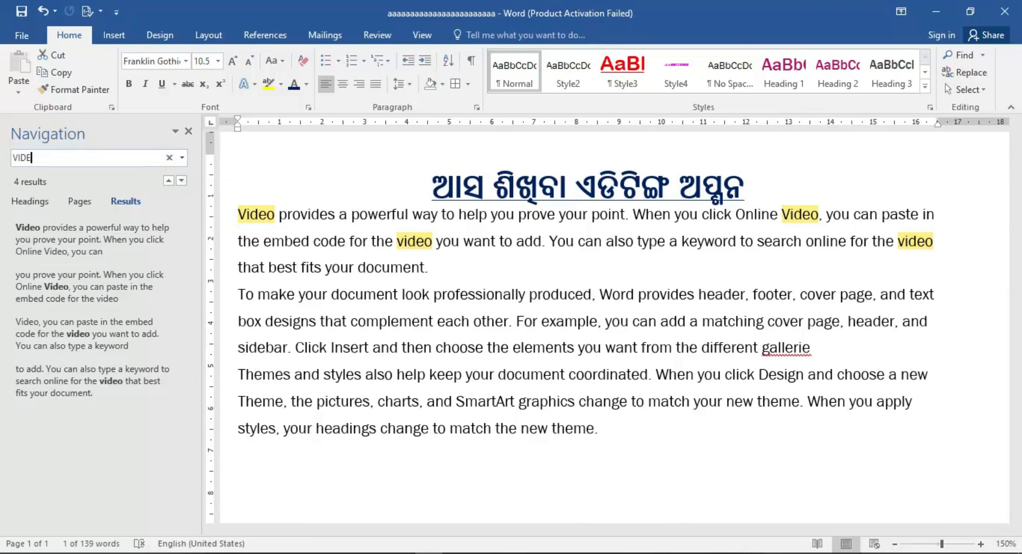
Review the additional search options and the Replace dialog, and close the Navigation pane.
left_click(182, 159)
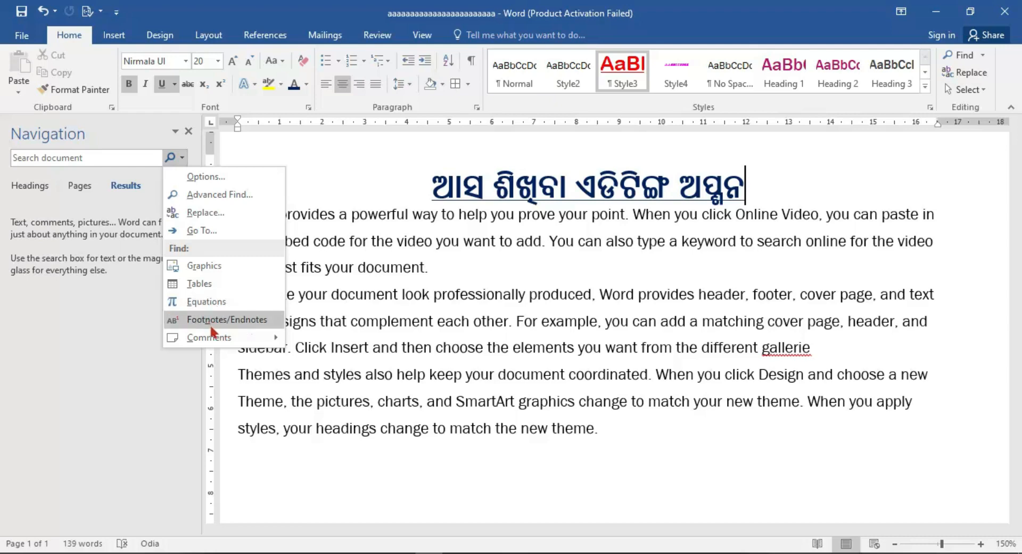
mouse_move(235, 339)
left_click(211, 216)
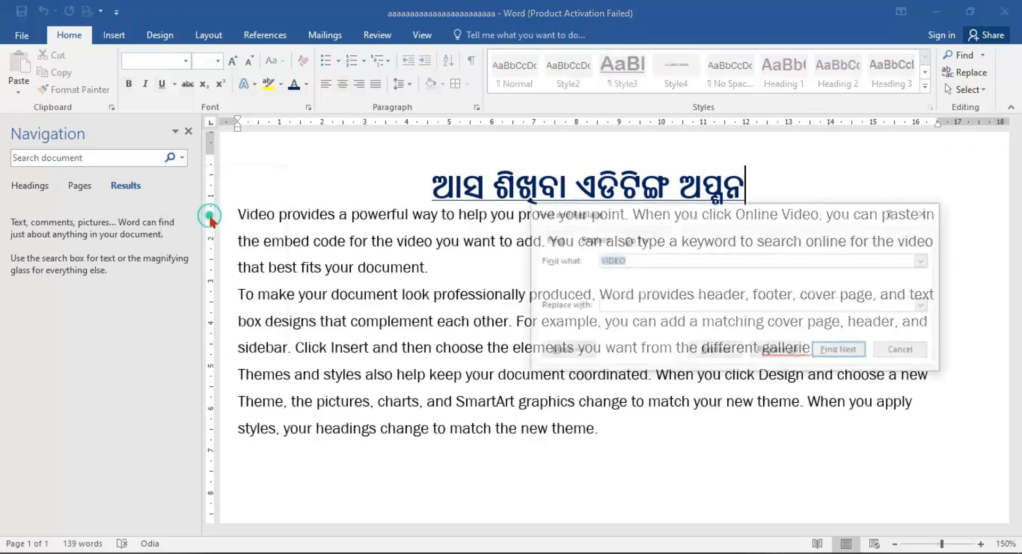
left_click(941, 221)
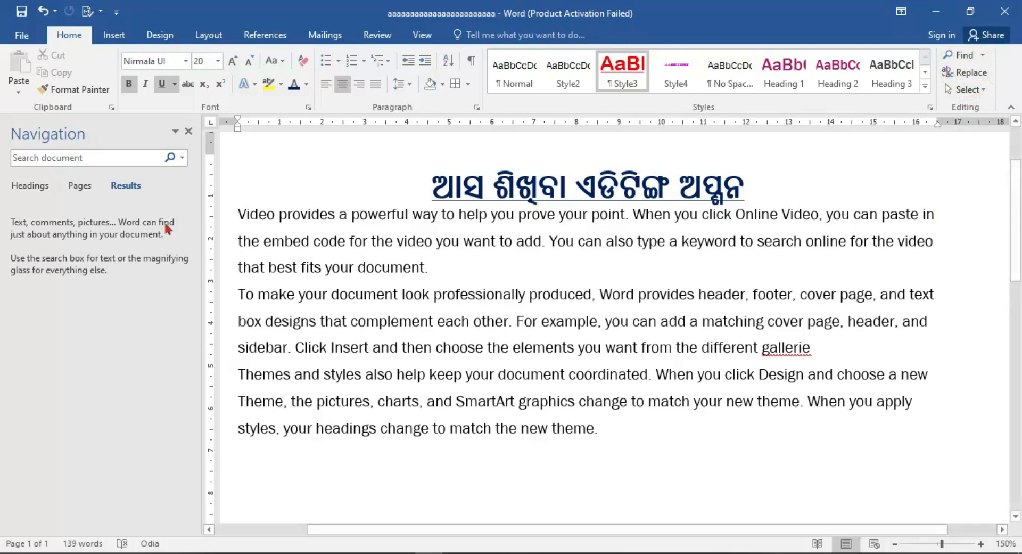
left_click(188, 131)
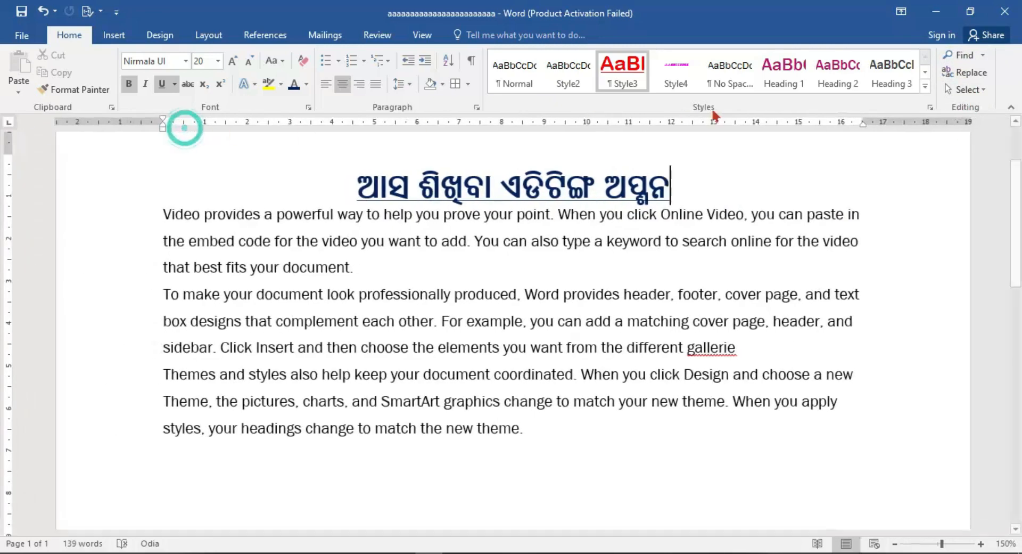
Use Advanced Find to go through the occurrences of VIDEO one by one to the end of the document.
left_click(981, 55)
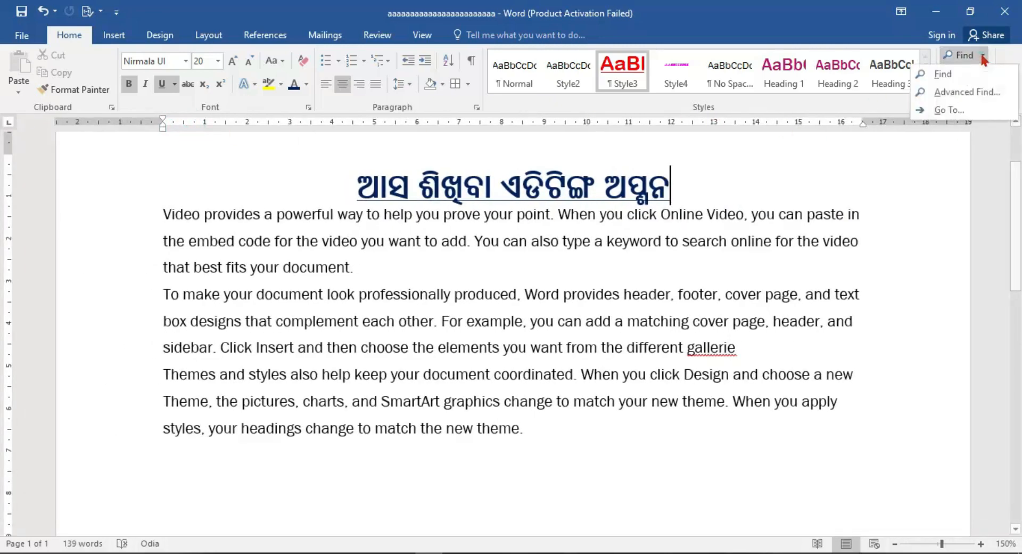
left_click(974, 94)
left_click_drag(597, 190, 580, 115)
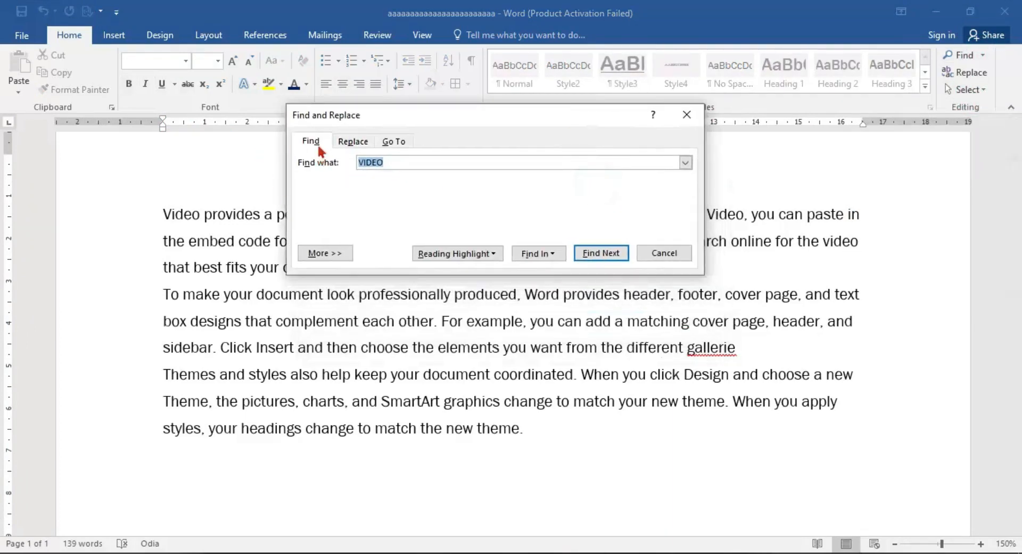
left_click_drag(564, 114, 770, 49)
left_click(803, 182)
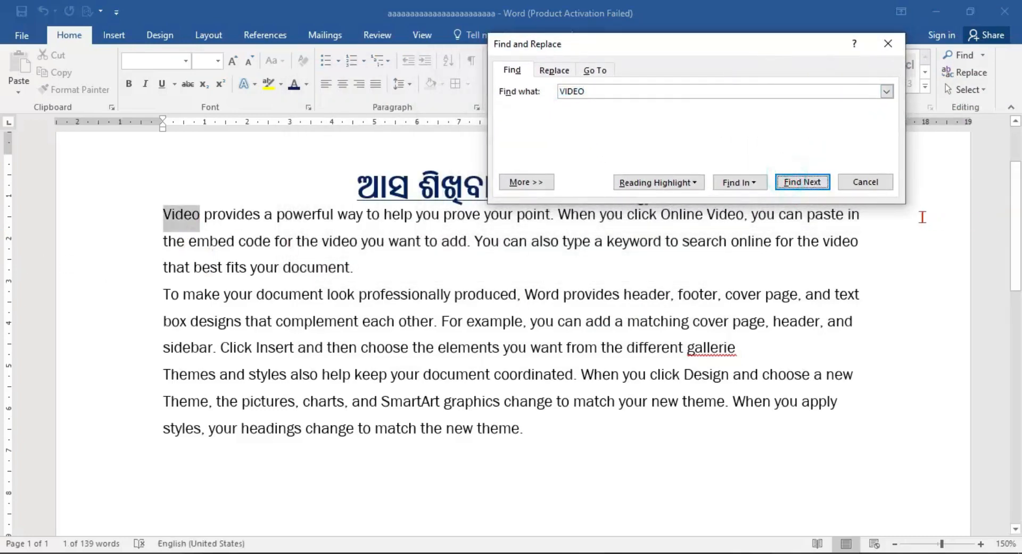
left_click(817, 185)
left_click(814, 181)
left_click(819, 183)
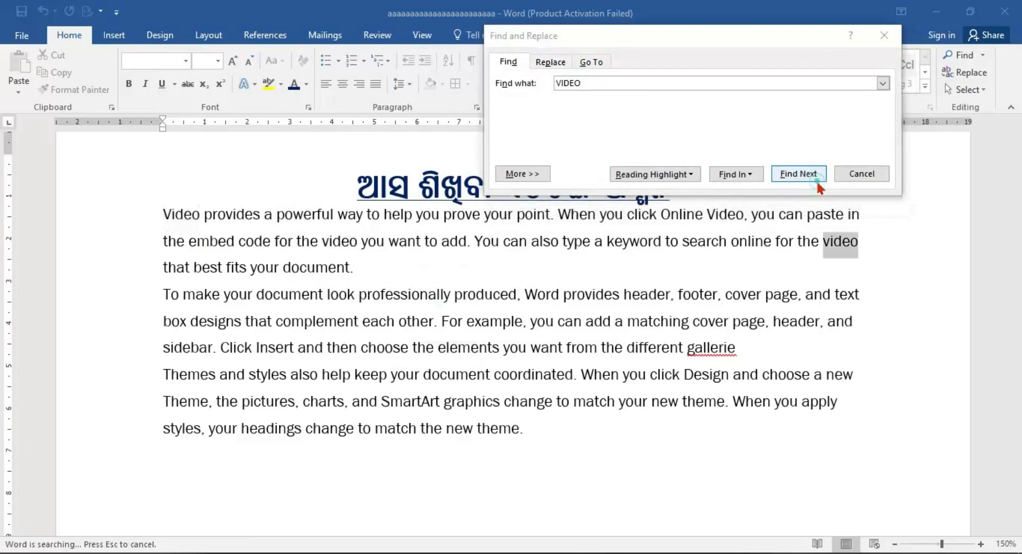
left_click(810, 179)
left_click(533, 326)
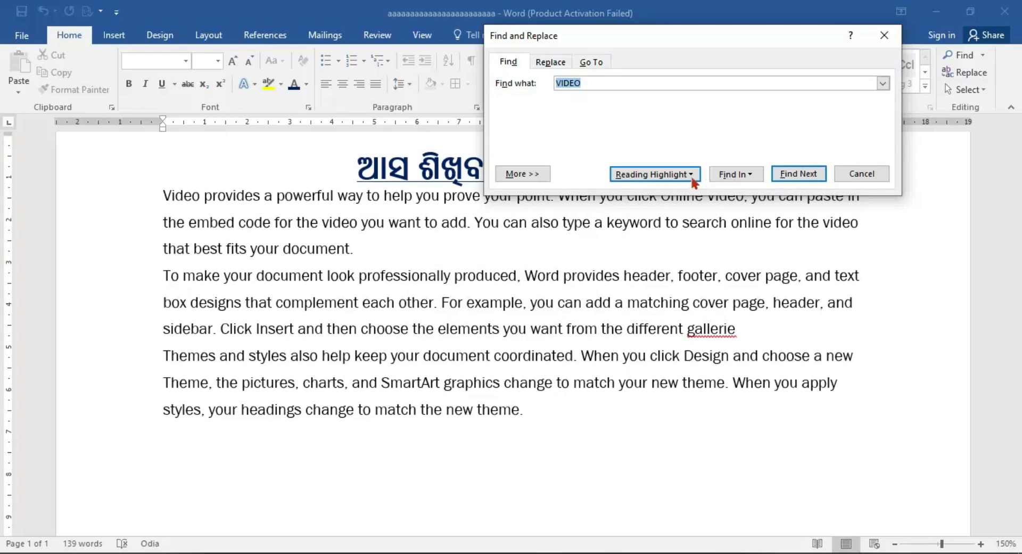
Apply the reading highlight to all occurrences of VIDEO and select them all in the main document.
left_click(654, 174)
left_click(676, 193)
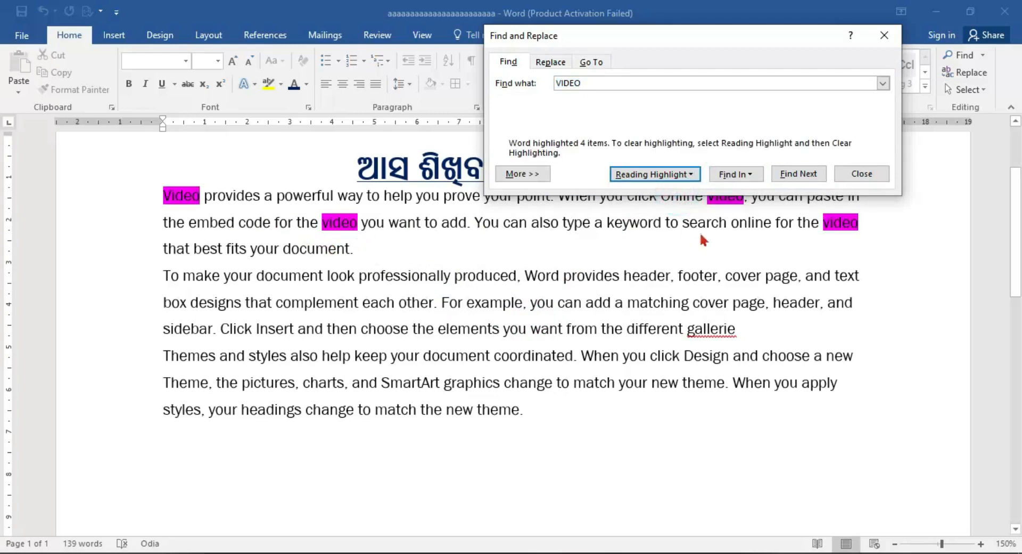
left_click(728, 175)
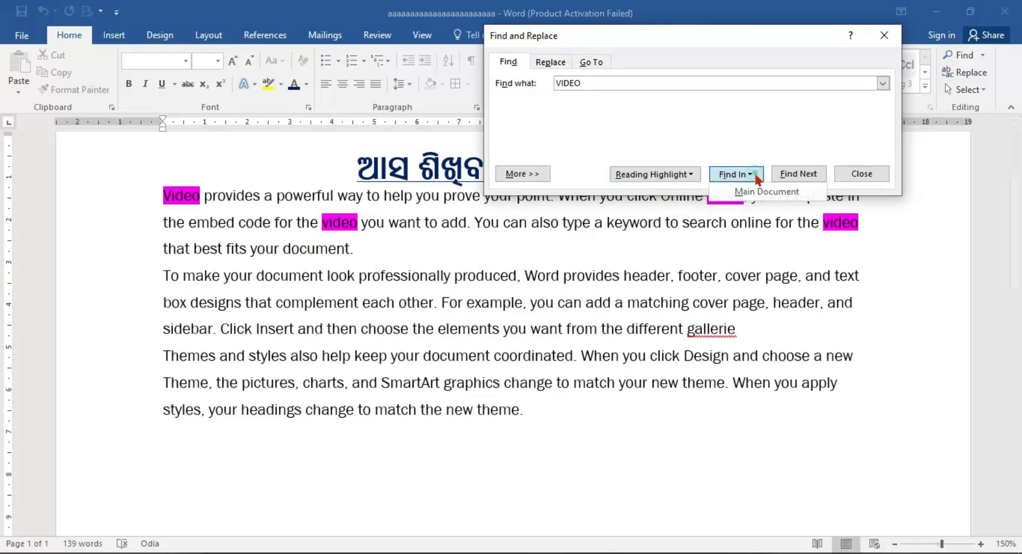
left_click(772, 192)
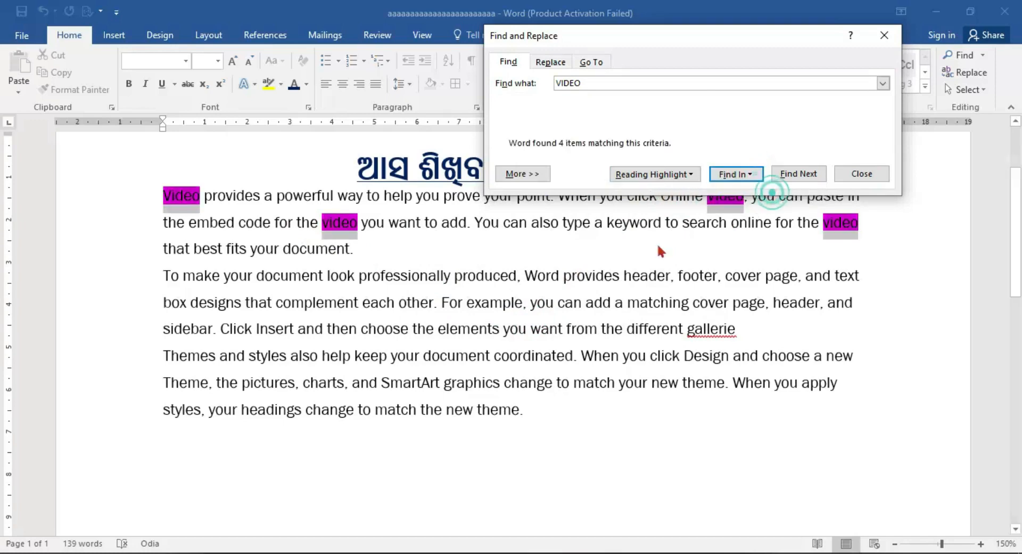
left_click(754, 171)
left_click(797, 177)
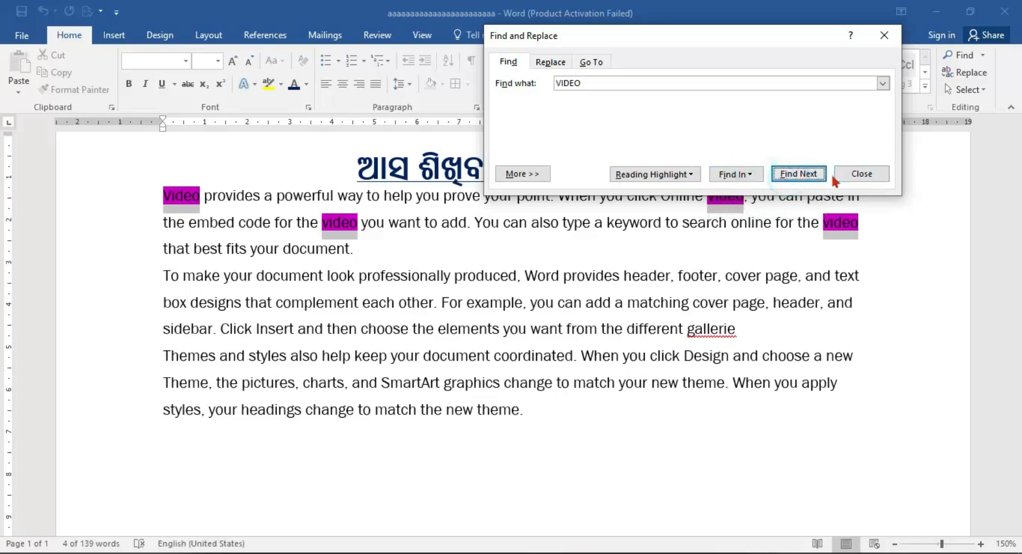
Replace all occurrences of VIDEO with AUDIO throughout the document, including the rest beyond the selection.
left_click_drag(634, 36, 670, 31)
left_click(586, 60)
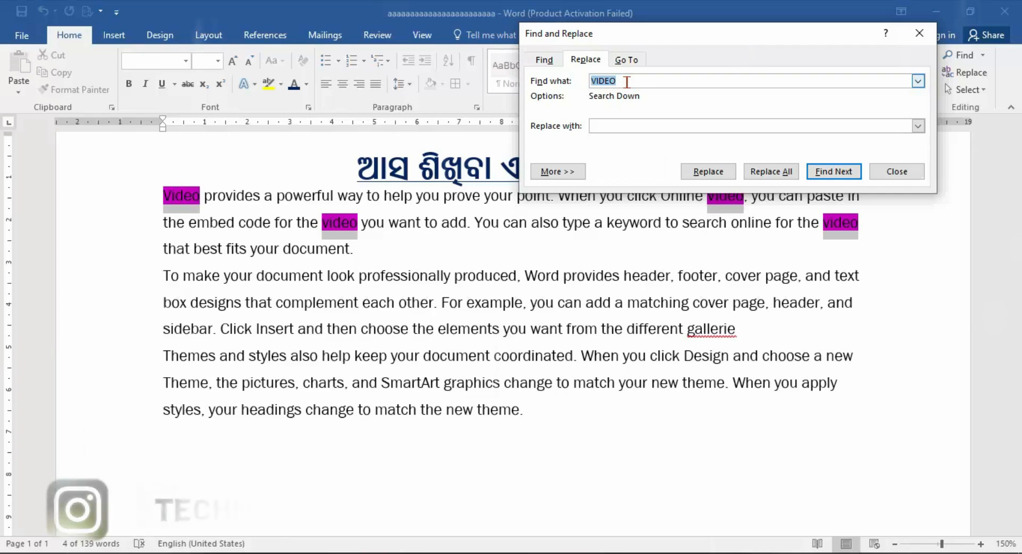
left_click(627, 81)
left_click(657, 122)
type("AUDIO")
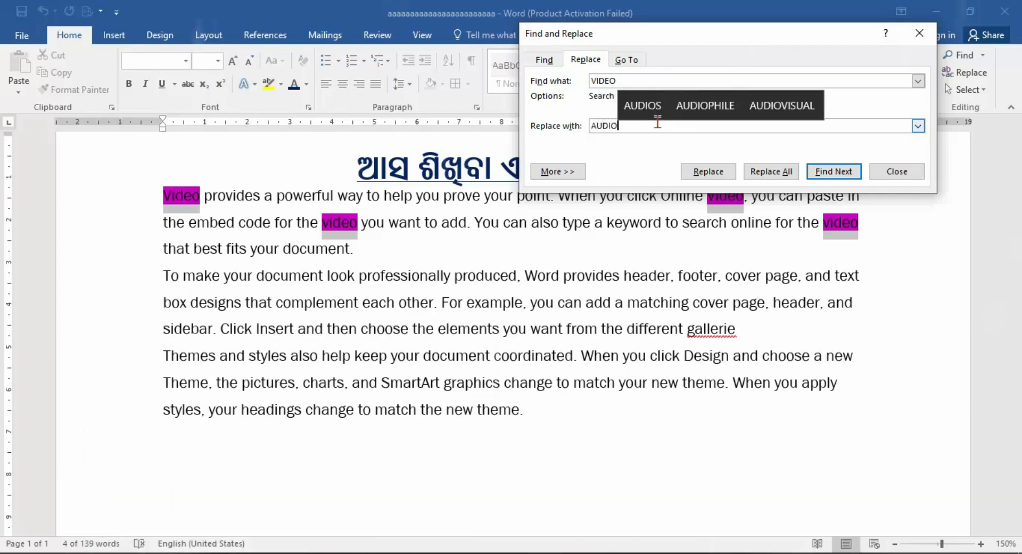
left_click(763, 177)
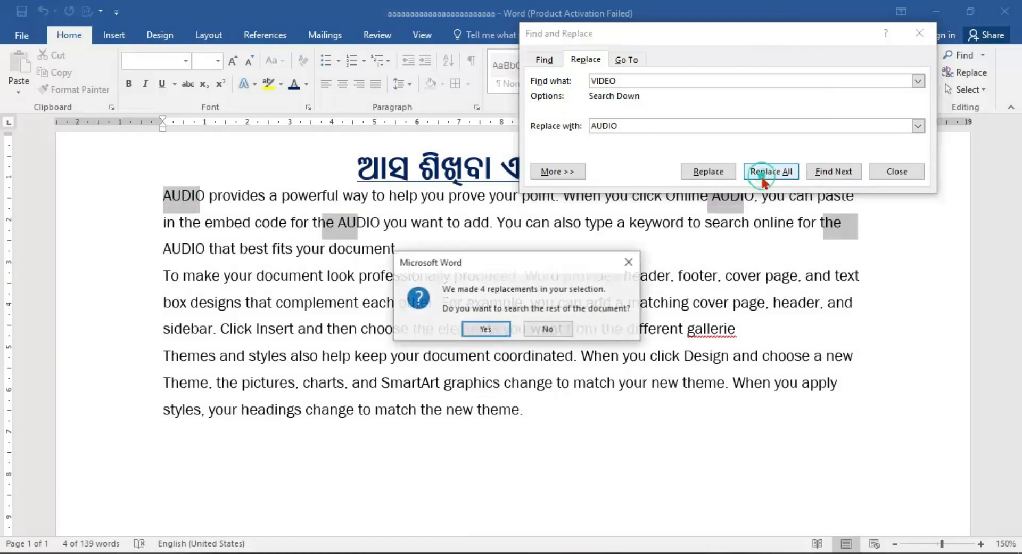
left_click(487, 329)
left_click(487, 328)
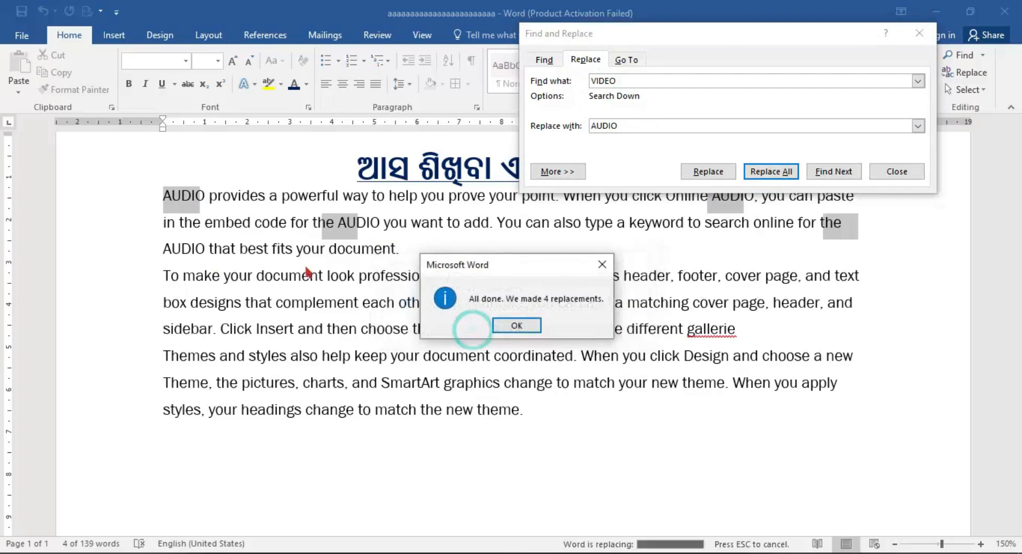
left_click(517, 326)
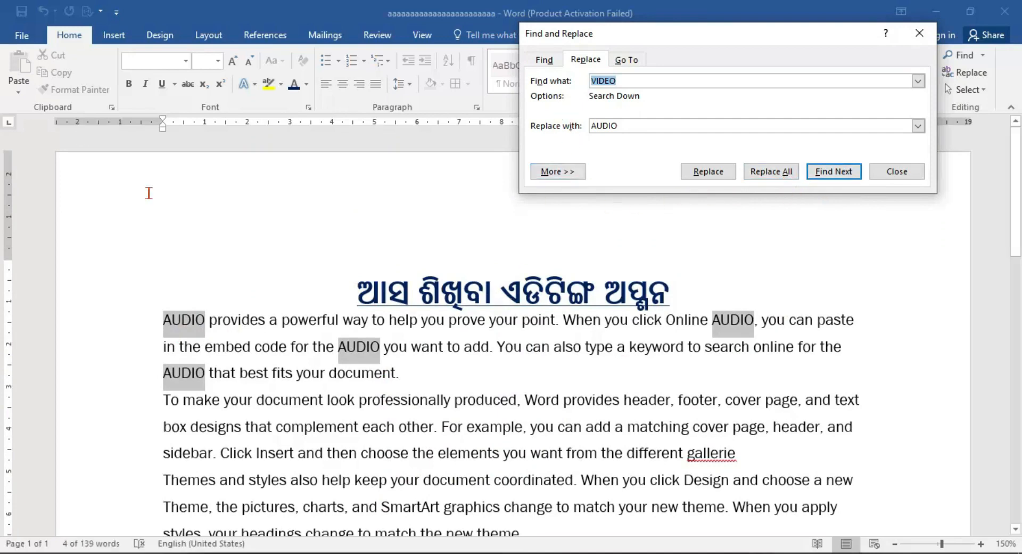
Open Go To and review the kinds of targets it offers, from Page through Heading.
scroll(426, 323, "down", 1)
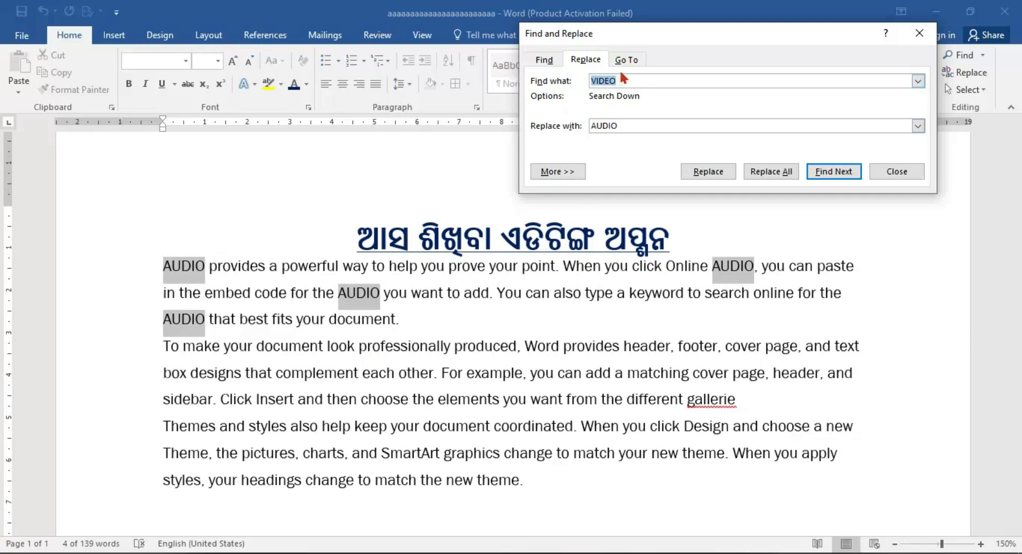
left_click(663, 78)
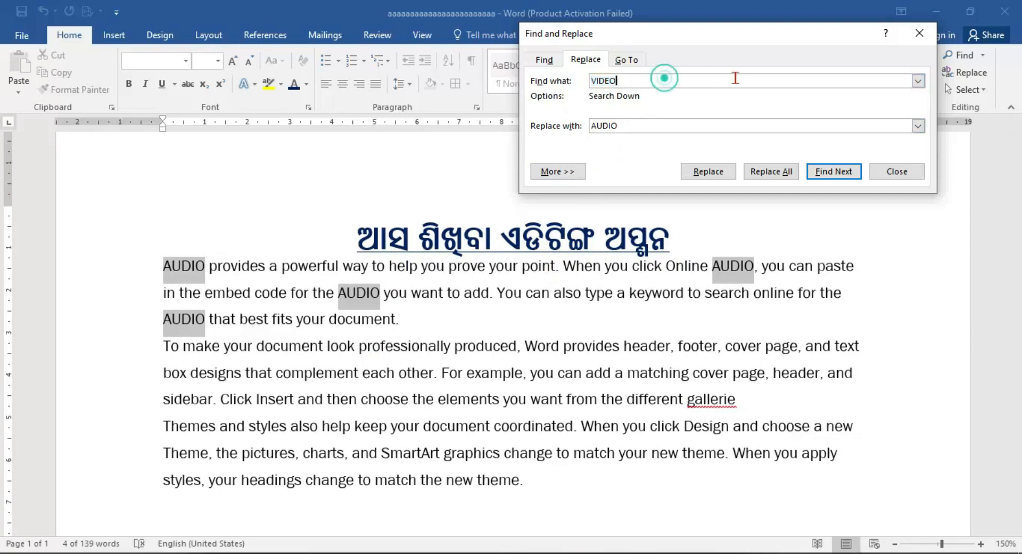
left_click(635, 60)
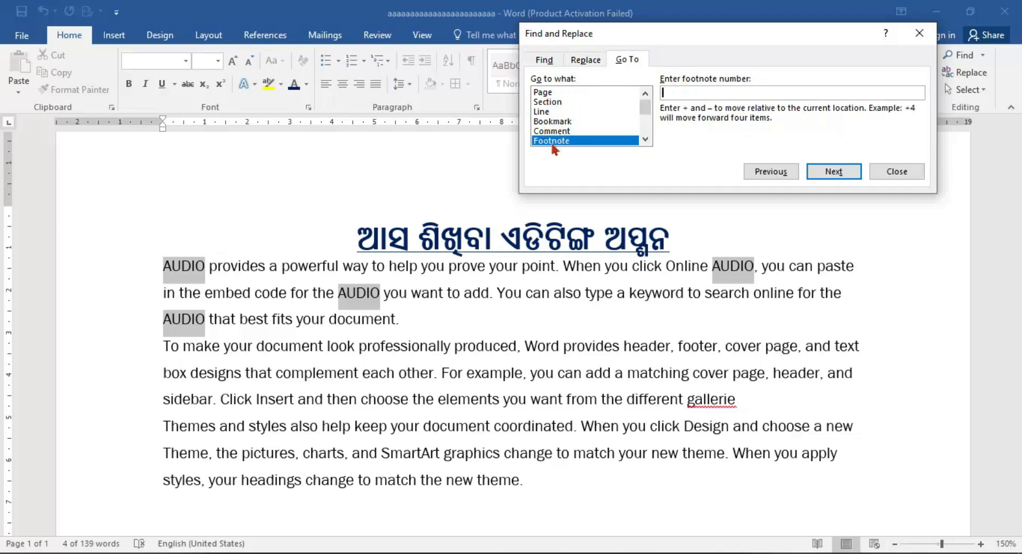
scroll(599, 142, "down", 1)
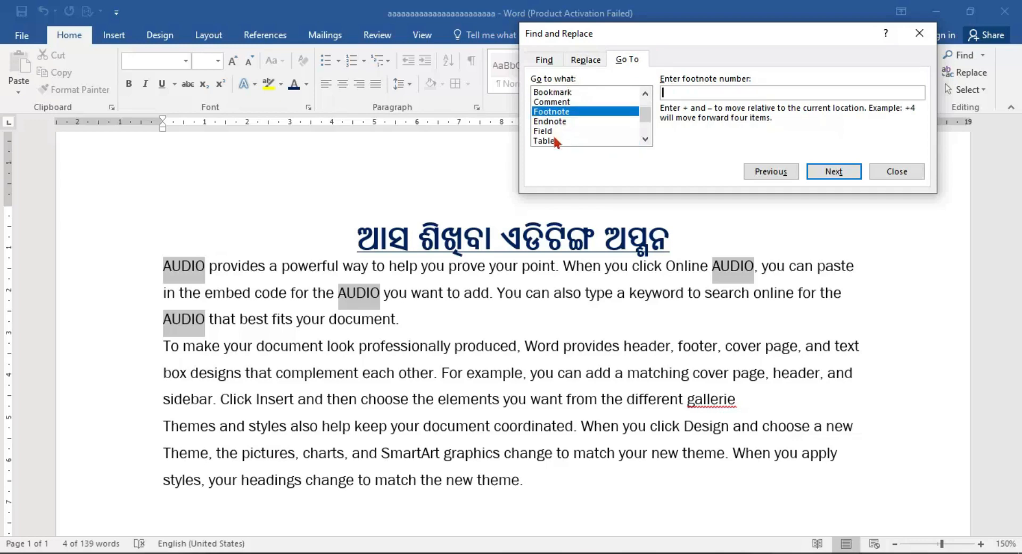
scroll(560, 142, "down", 2)
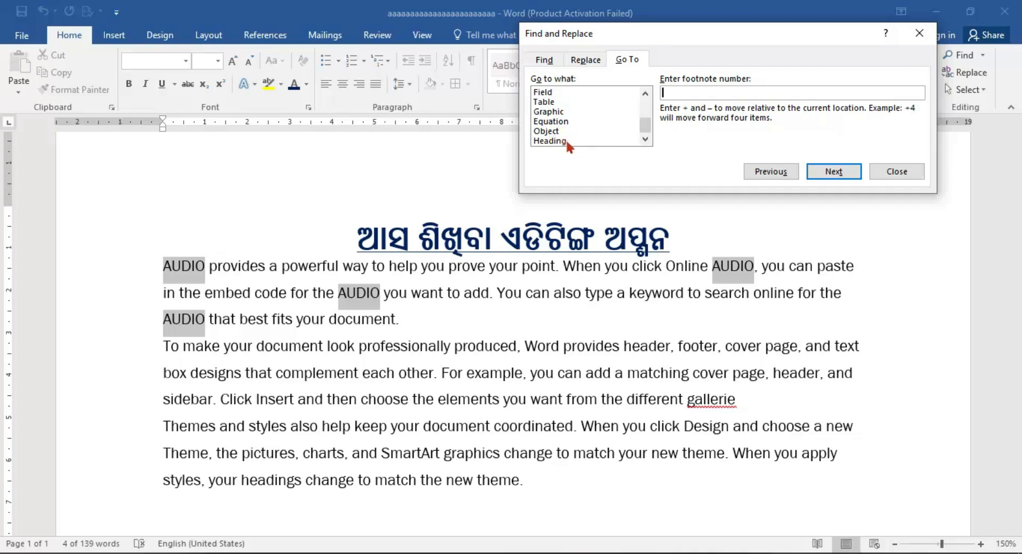
scroll(586, 118, "up", 3)
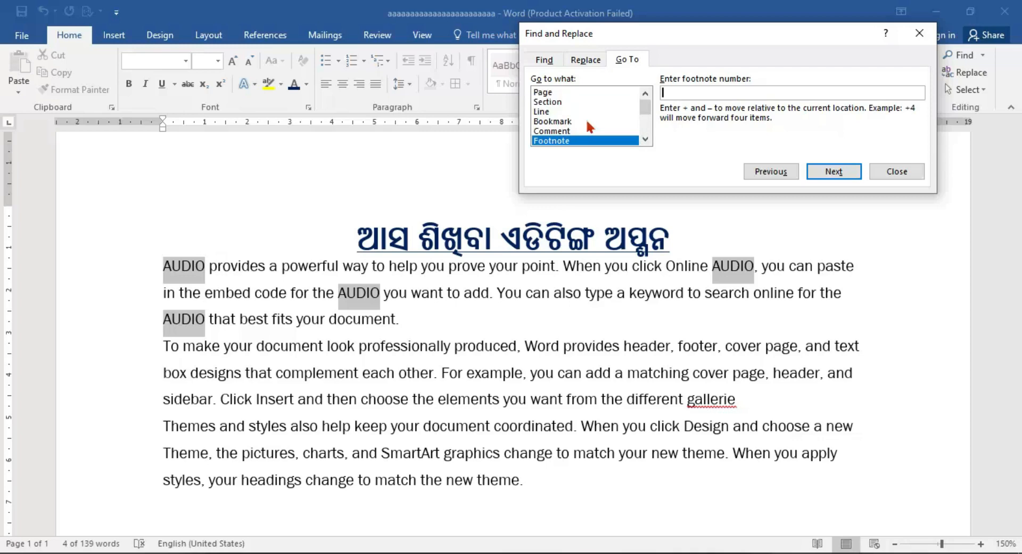
Use Go To with Page as the target to jump to page 12.
left_click(605, 92)
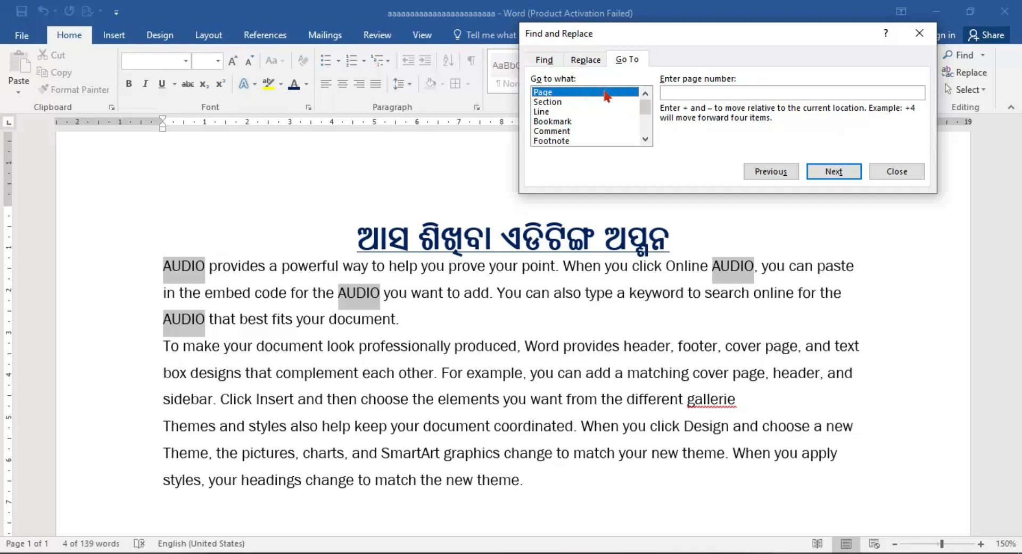
left_click(604, 91)
left_click(590, 94)
left_click(696, 92)
type("12")
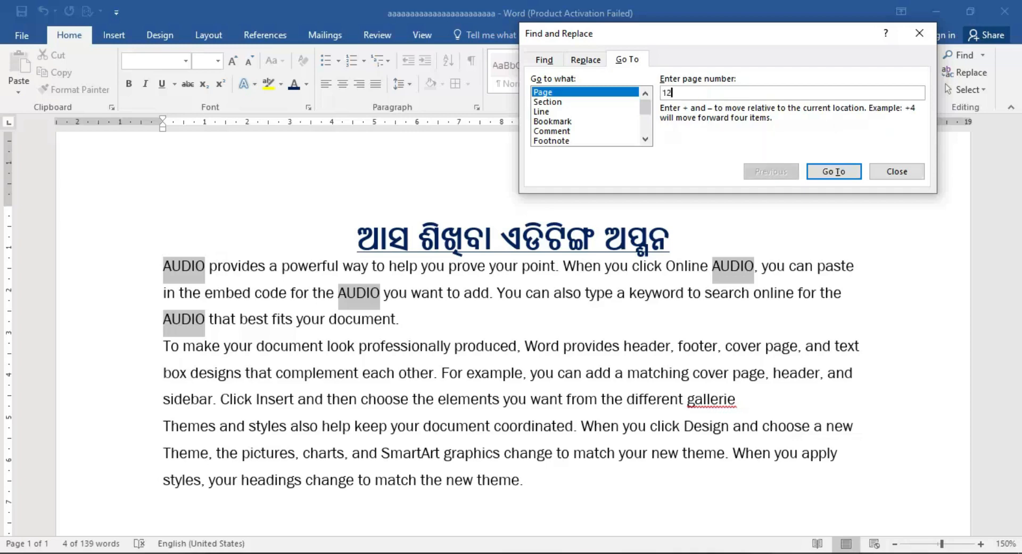
left_click(853, 171)
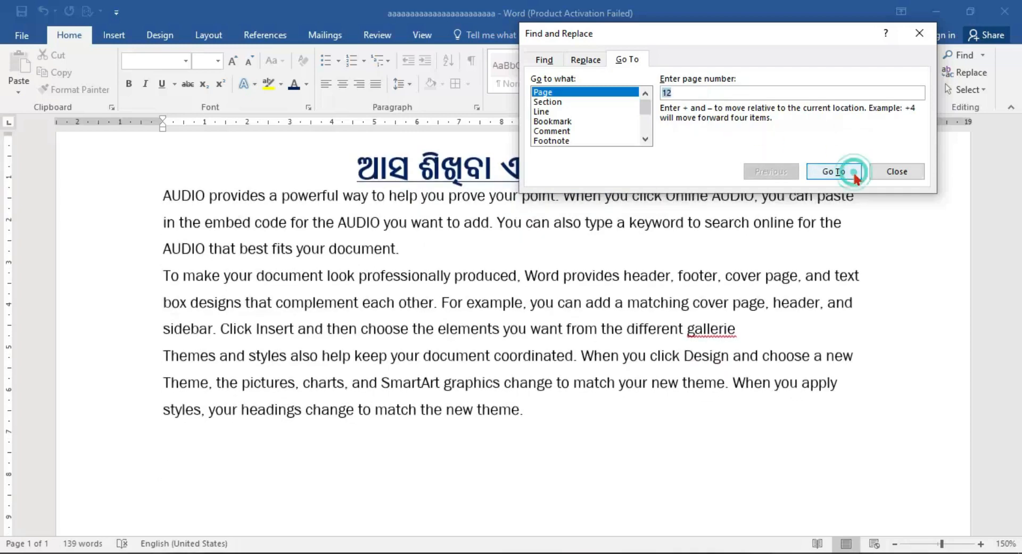
Use Go To with Line as the target to jump to line 3.
scroll(360, 418, "up", 2)
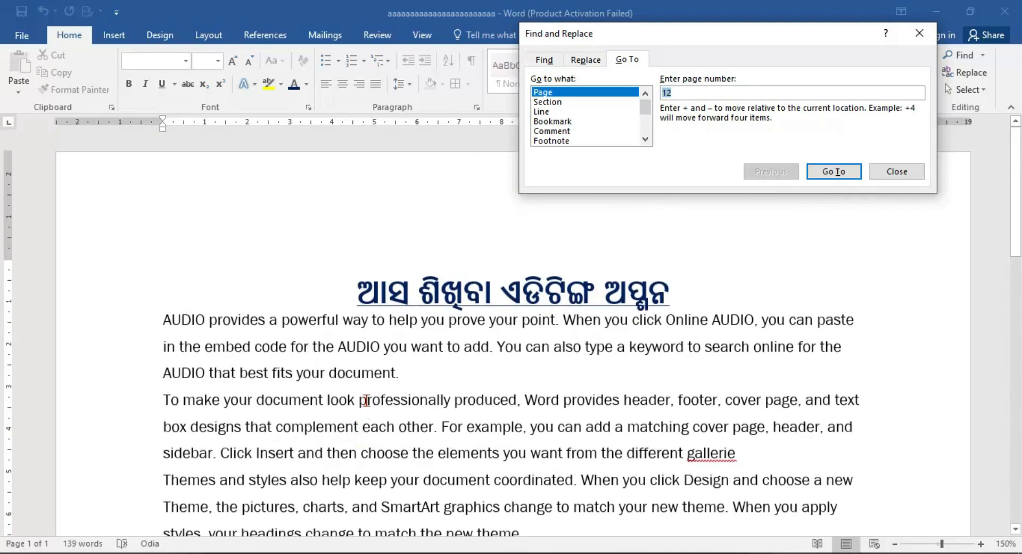
left_click(565, 112)
left_click(705, 91)
type("3")
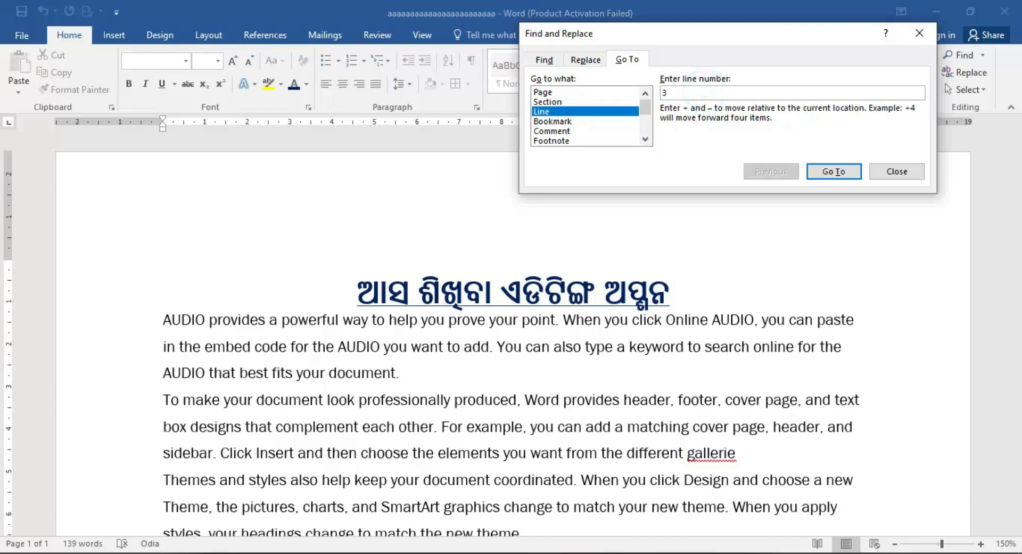
key("Return")
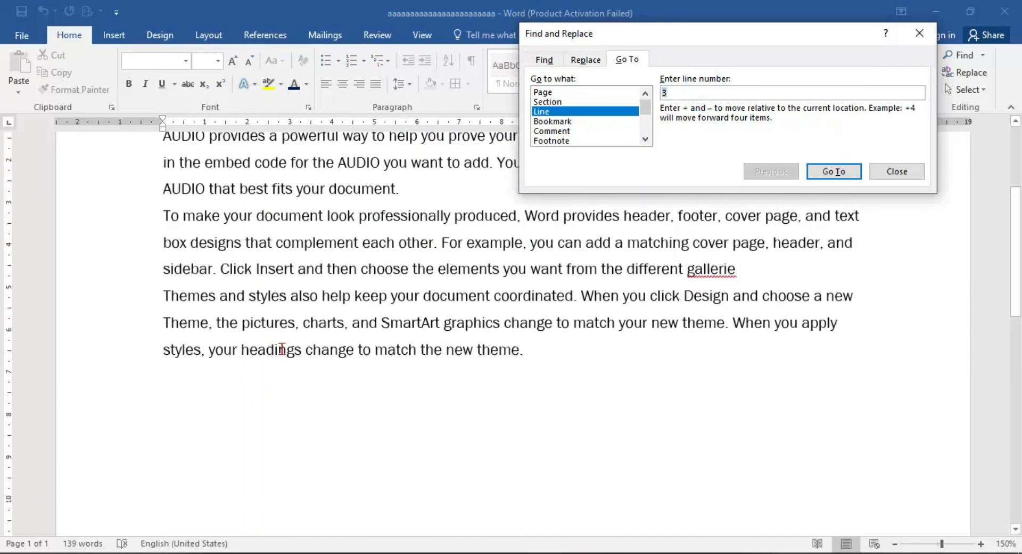
View the Bookmark target in Go To, try to jump to the next comment by any reviewer, and close the dialog.
left_click(573, 122)
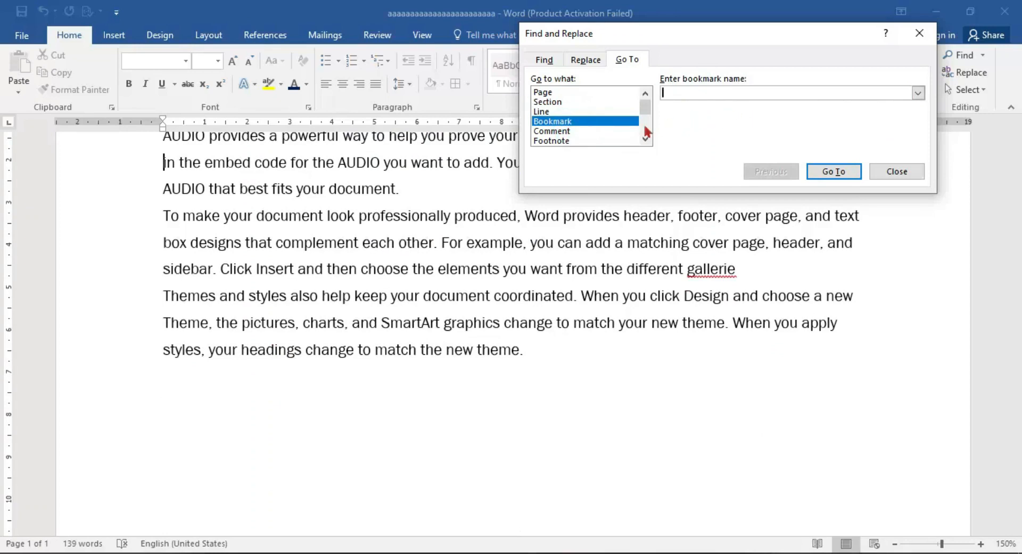
left_click(583, 132)
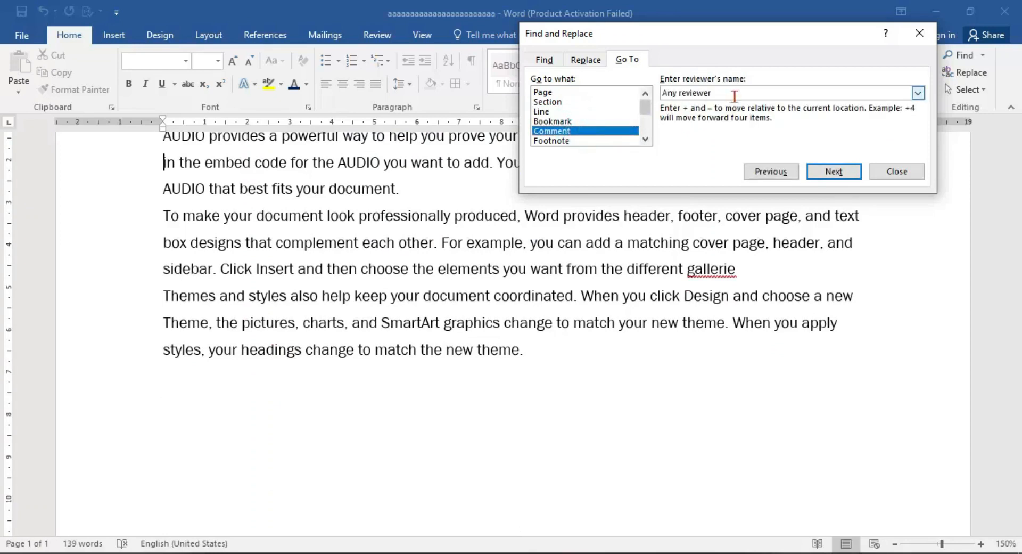
left_click(918, 92)
left_click(918, 93)
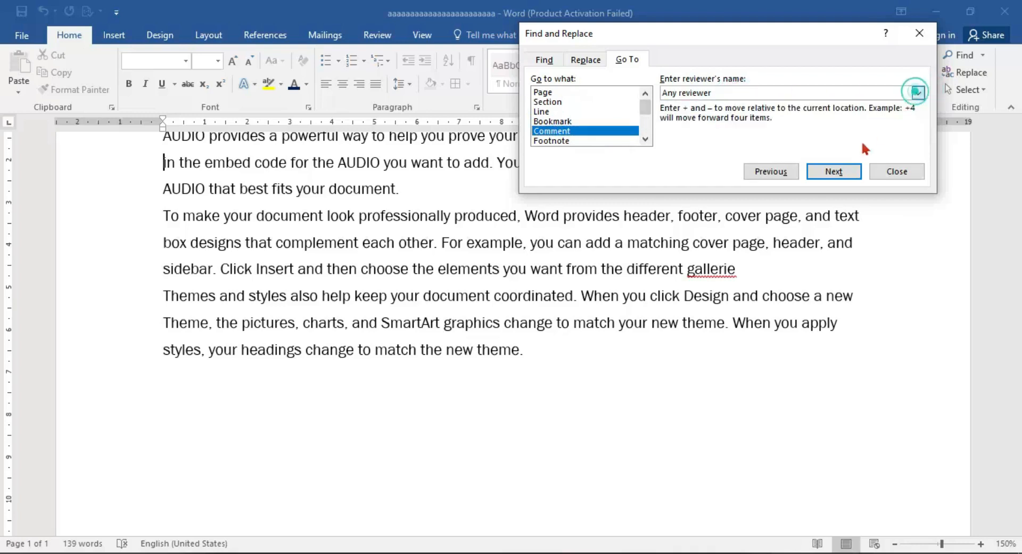
left_click(834, 171)
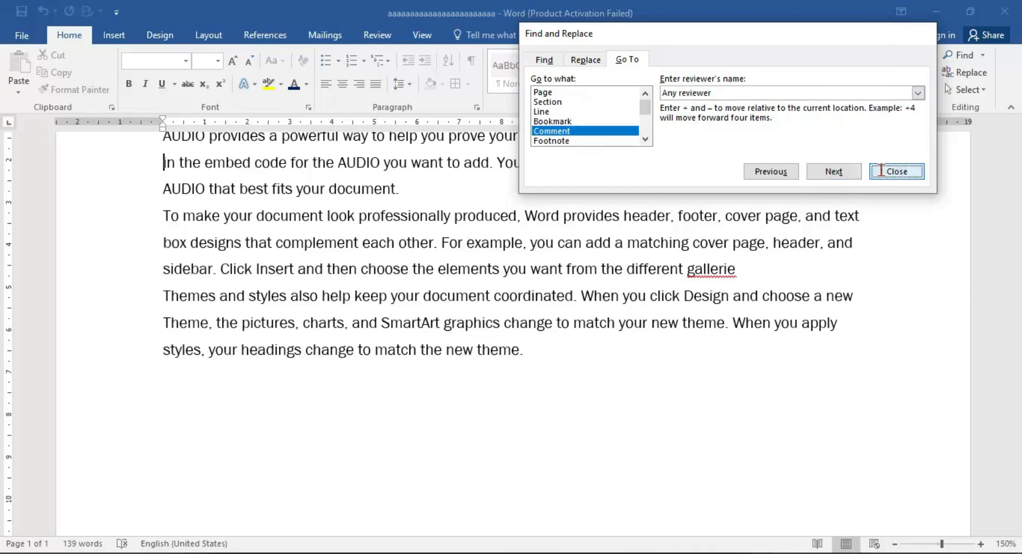
left_click(898, 171)
Review the Editing group's Select and Find options and the Replace dialog, leaving the document unchanged.
scroll(381, 318, "up", 1)
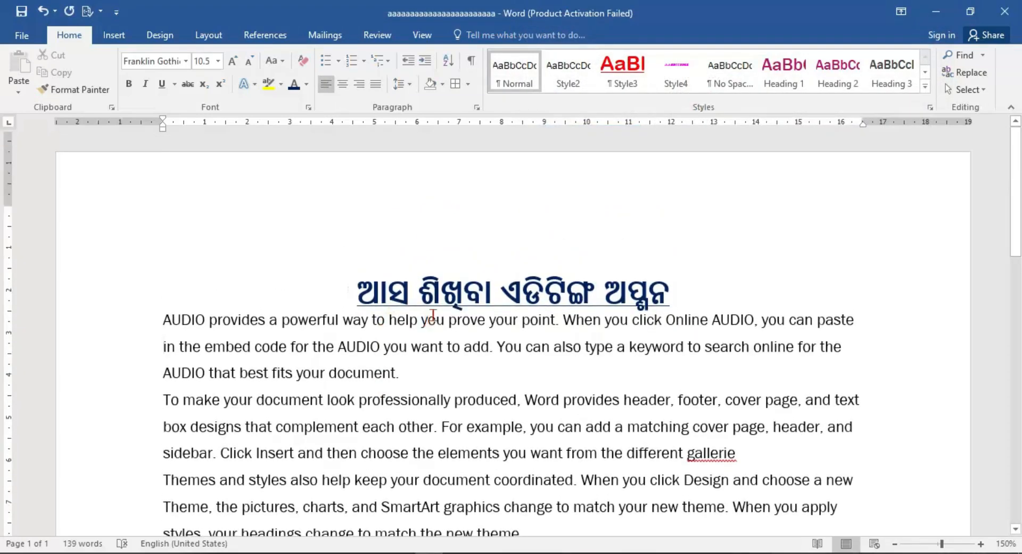
scroll(435, 317, "up", 1)
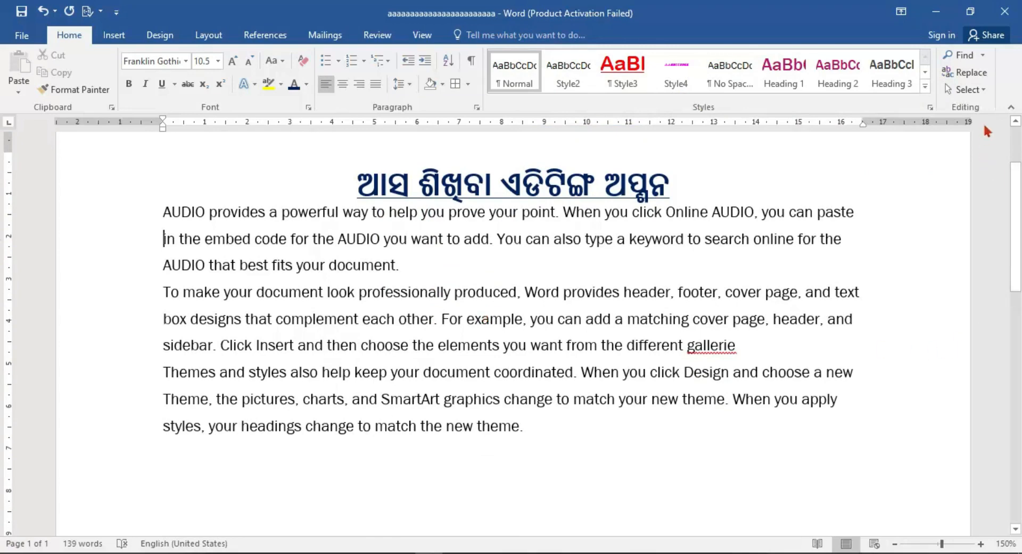
left_click(989, 88)
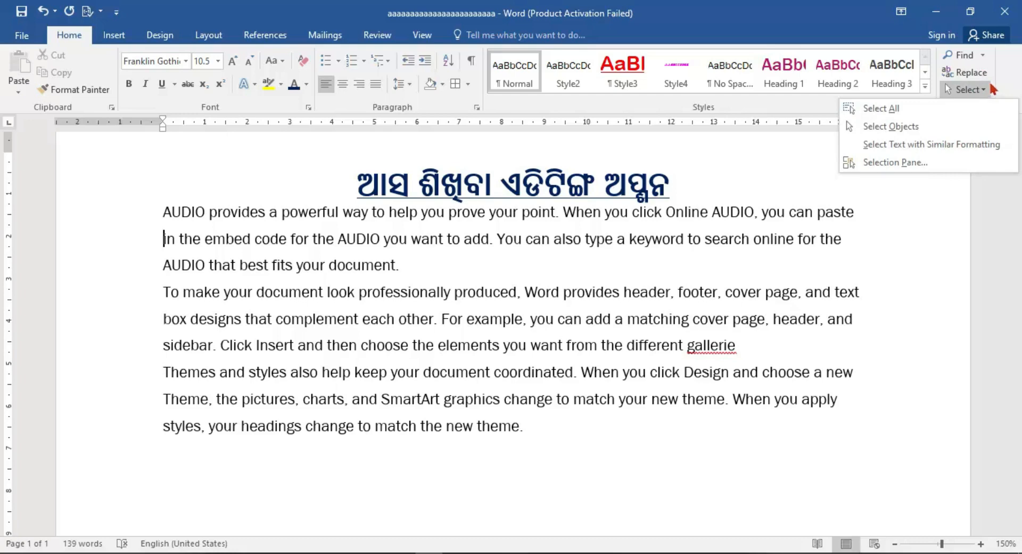
left_click(983, 55)
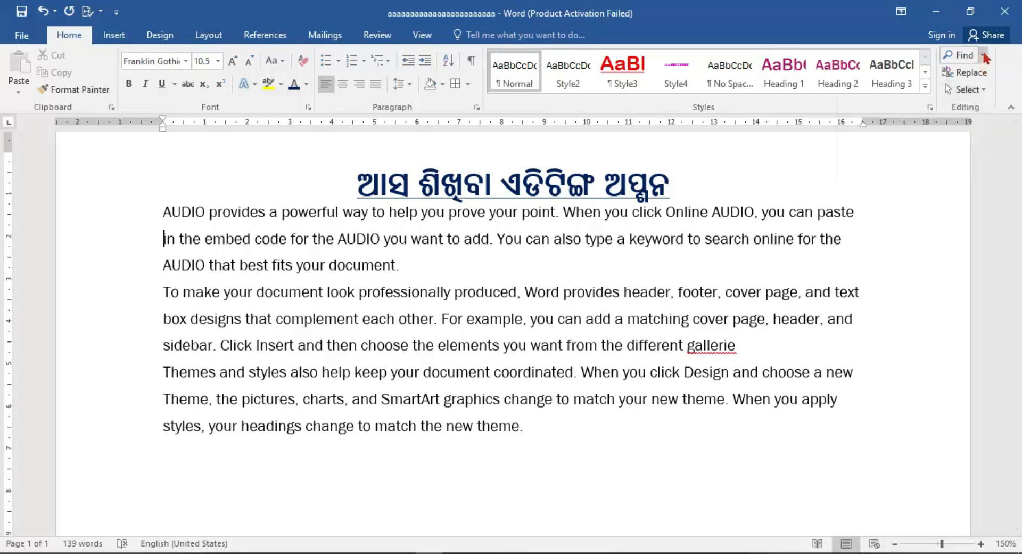
left_click(974, 168)
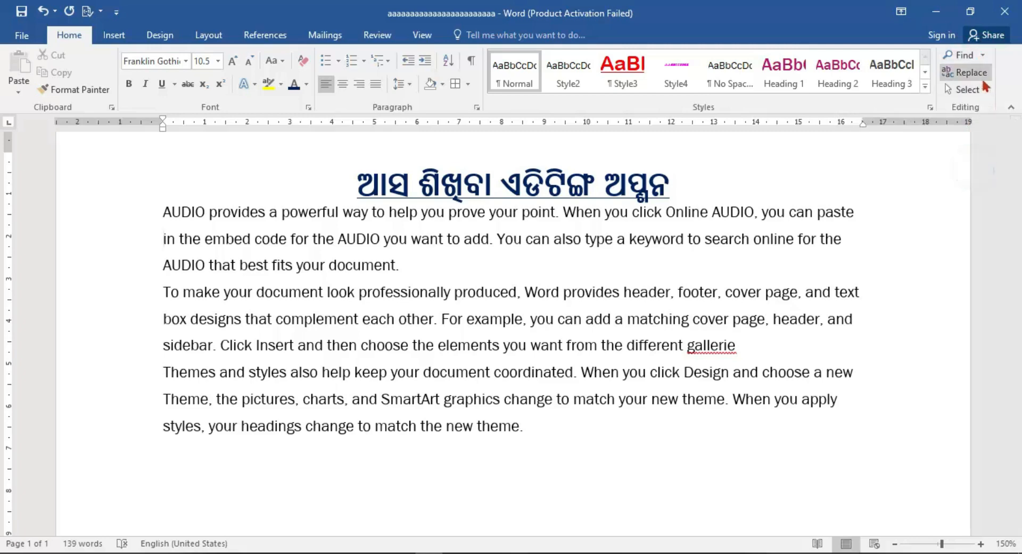
left_click(968, 72)
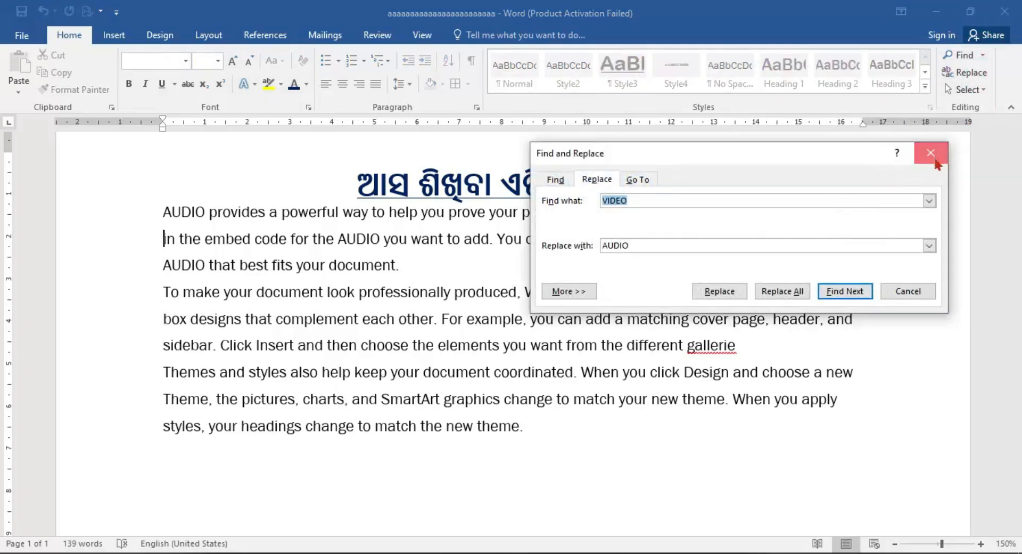
left_click(940, 158)
left_click(983, 55)
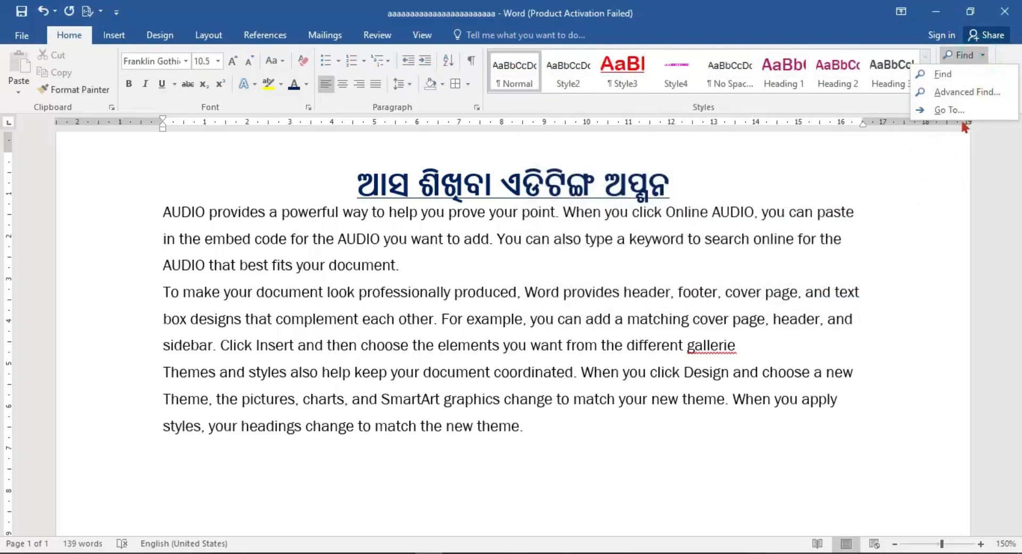
left_click(985, 146)
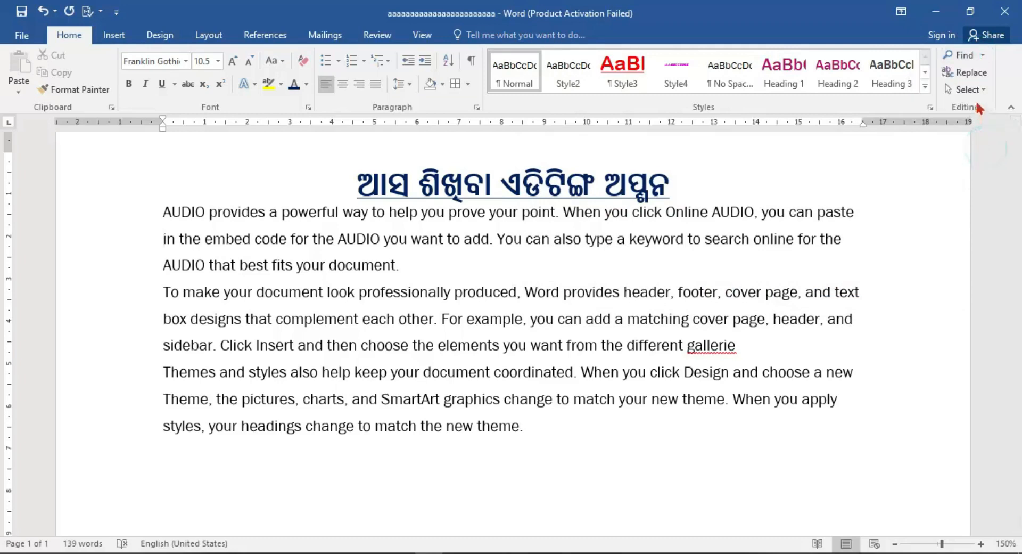
left_click(983, 89)
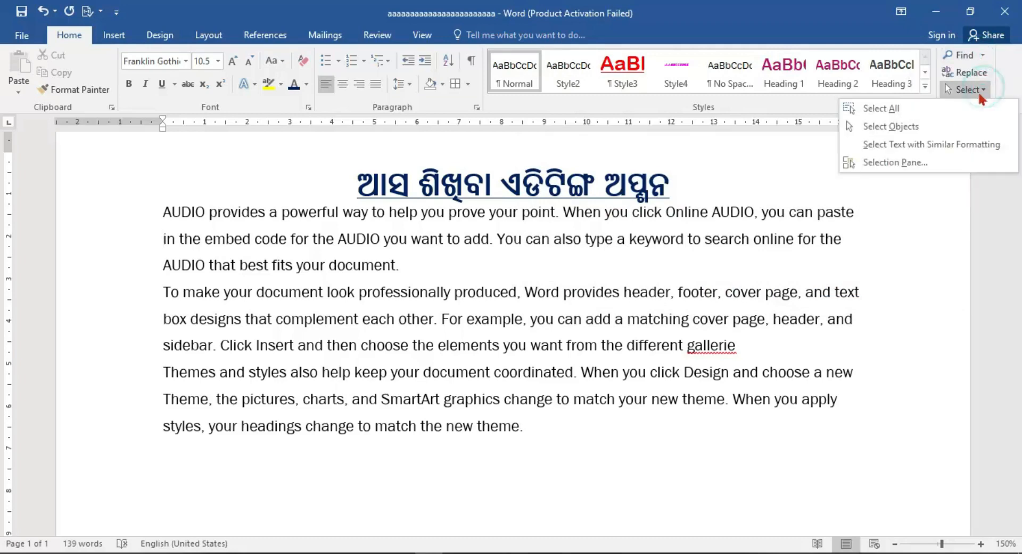
left_click(1008, 250)
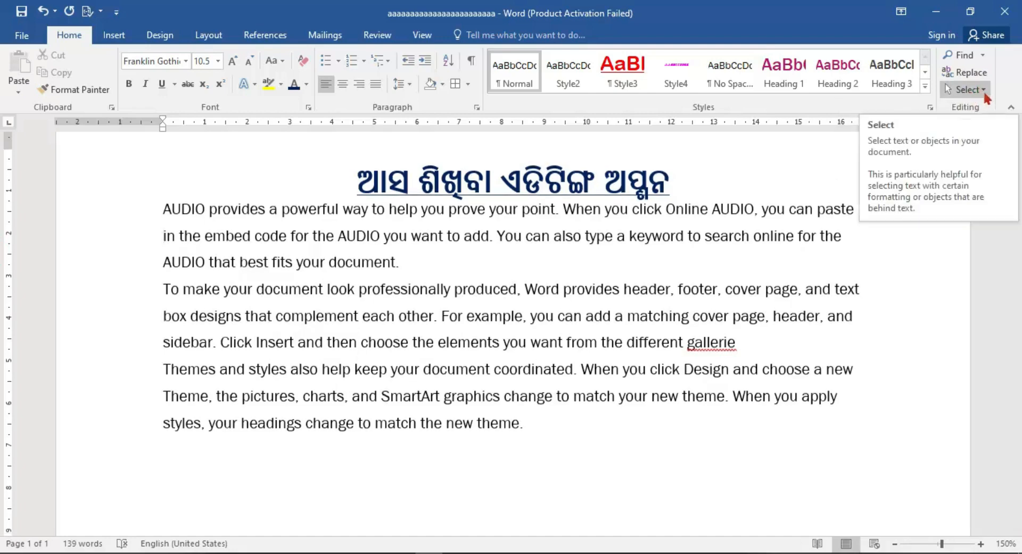
Select the entire document, and clear the selection by placing the cursor at the end of the first body line.
left_click(983, 90)
left_click(916, 109)
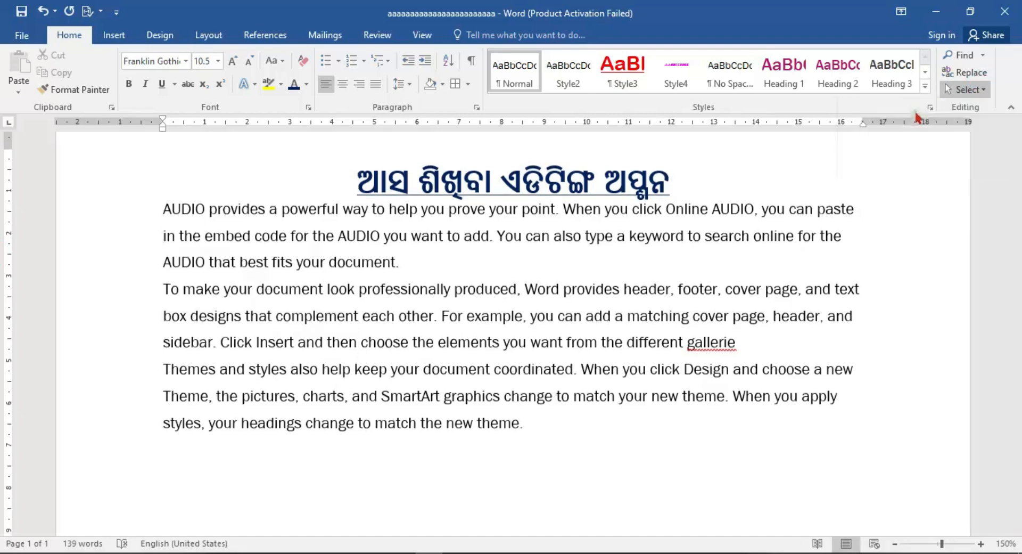
left_click(882, 206)
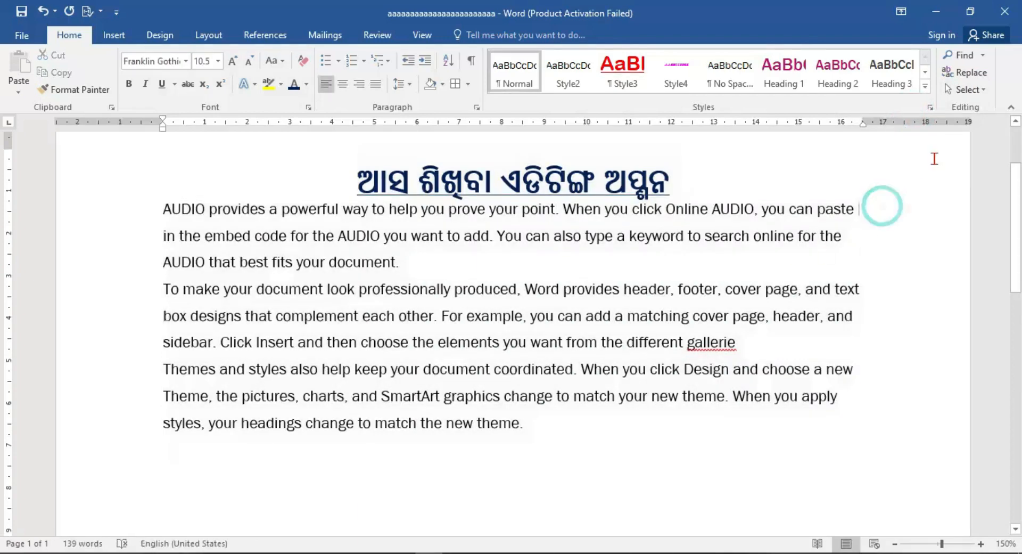
Turn on Select Objects and try it in the blank area beside the title.
left_click(983, 89)
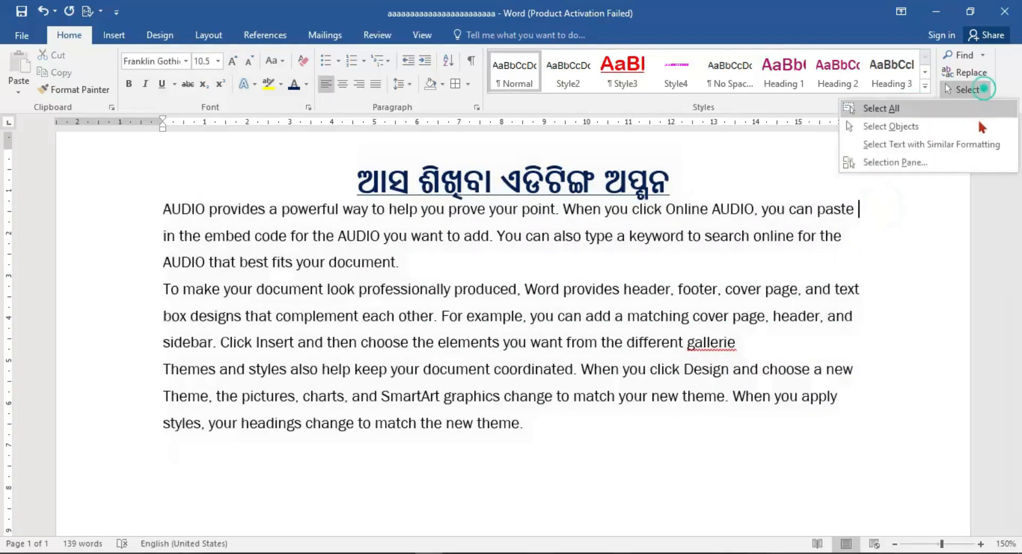
left_click(912, 128)
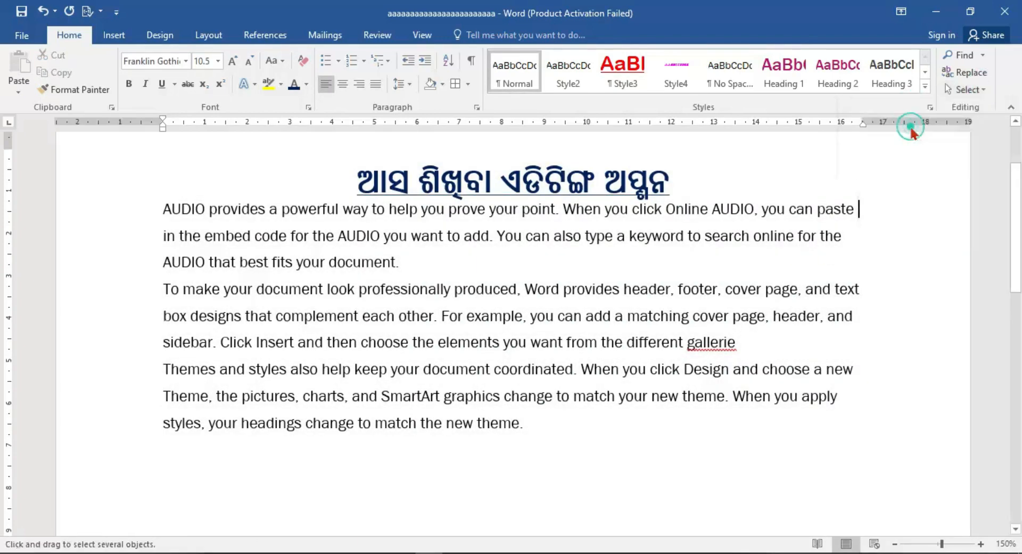
left_click(815, 195)
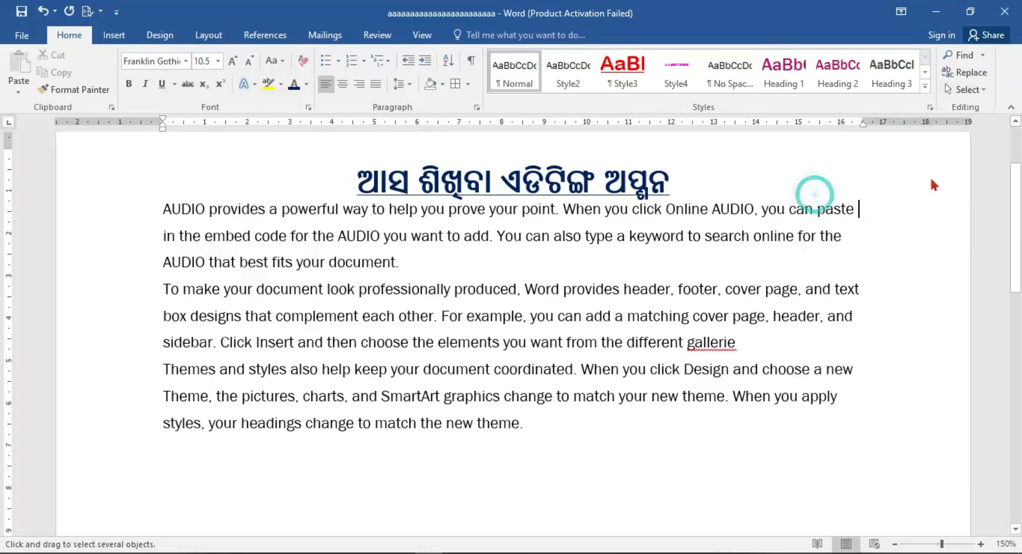
Select all text with formatting similar to the body text, and show and close the Selection pane.
left_click(966, 89)
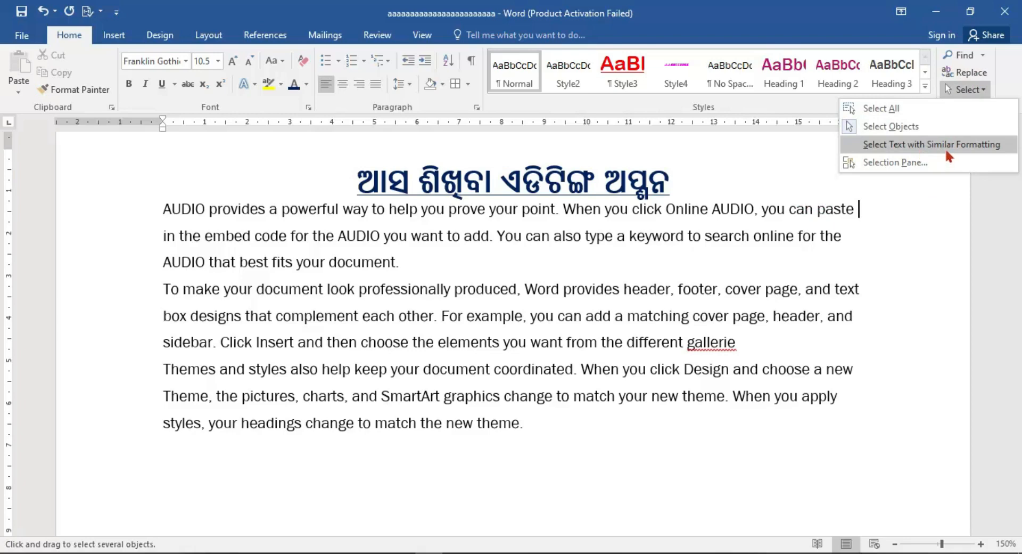
left_click(944, 144)
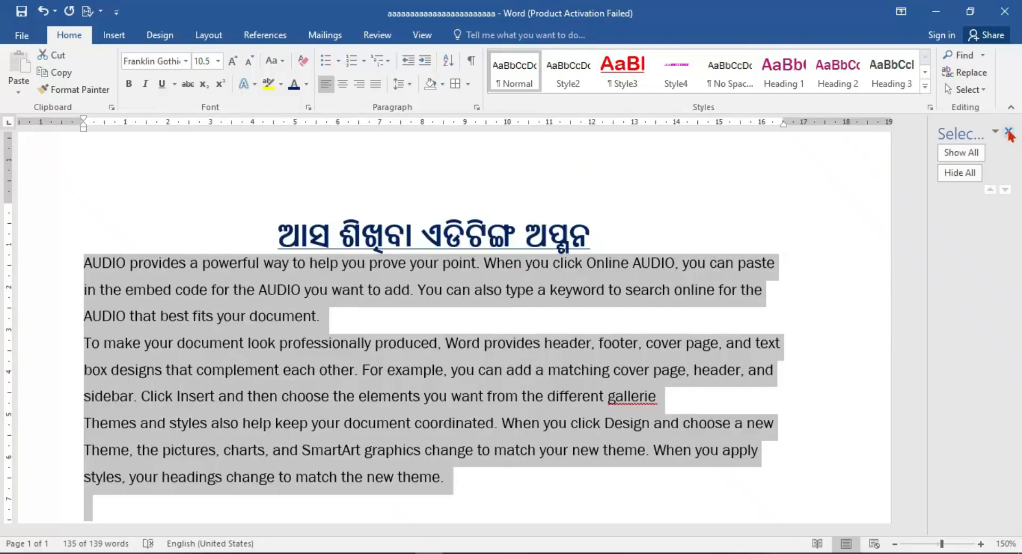
left_click(1002, 137)
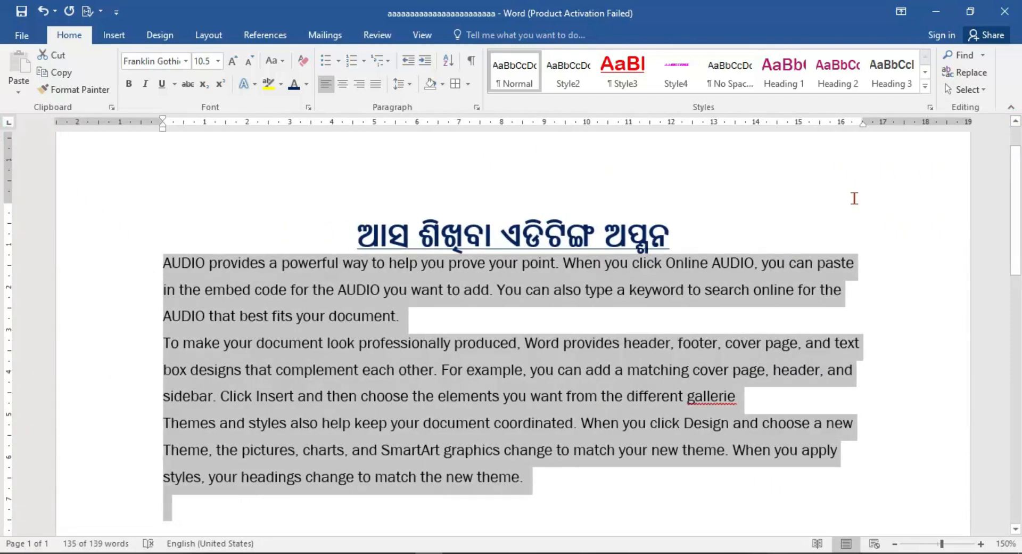